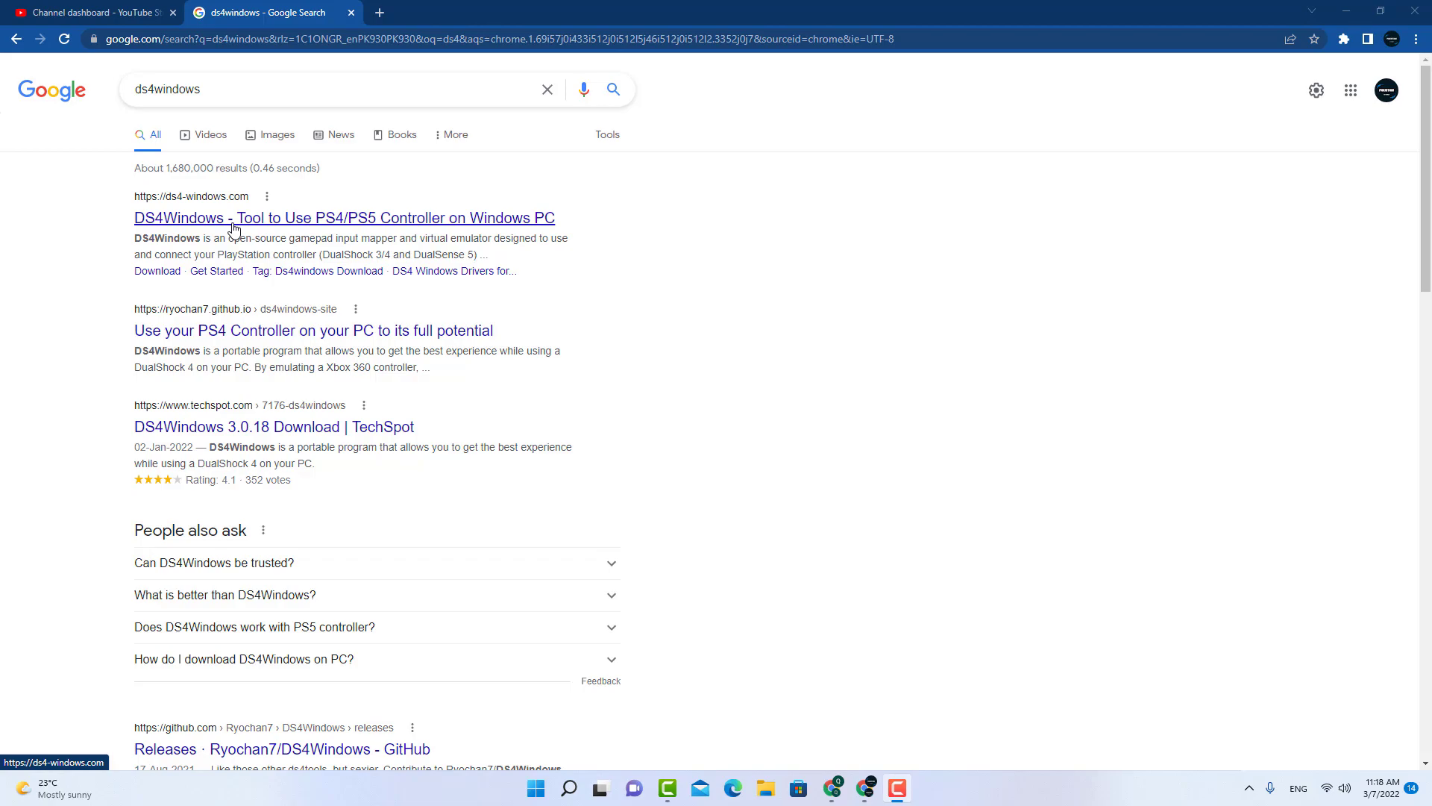
Step: Download the DS4Windows 3.0.18 zip from ds4-windows.com, dismissing the ad on the way
{"action": "left_click", "coordinate": [187, 217]}
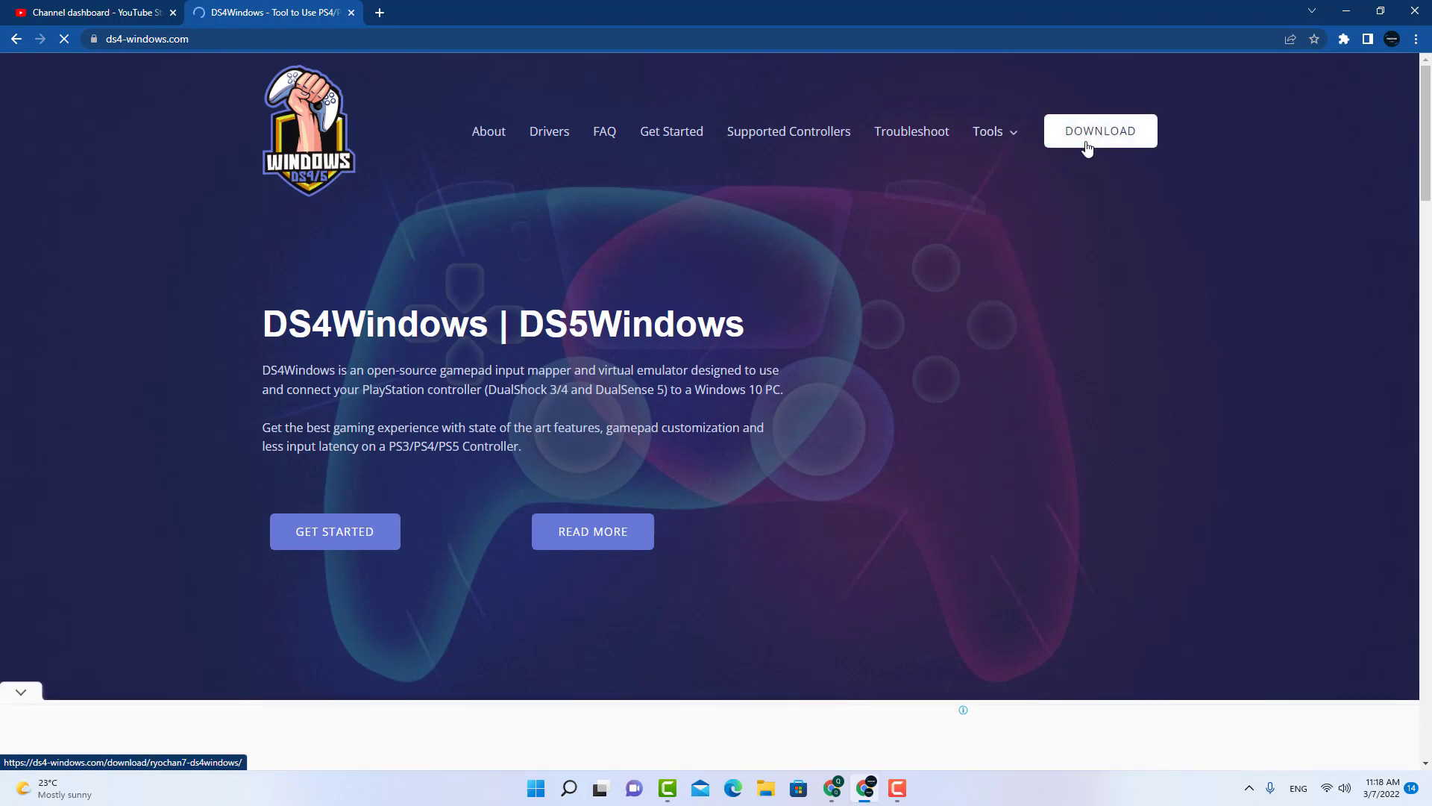
{"action": "left_click", "coordinate": [1089, 142]}
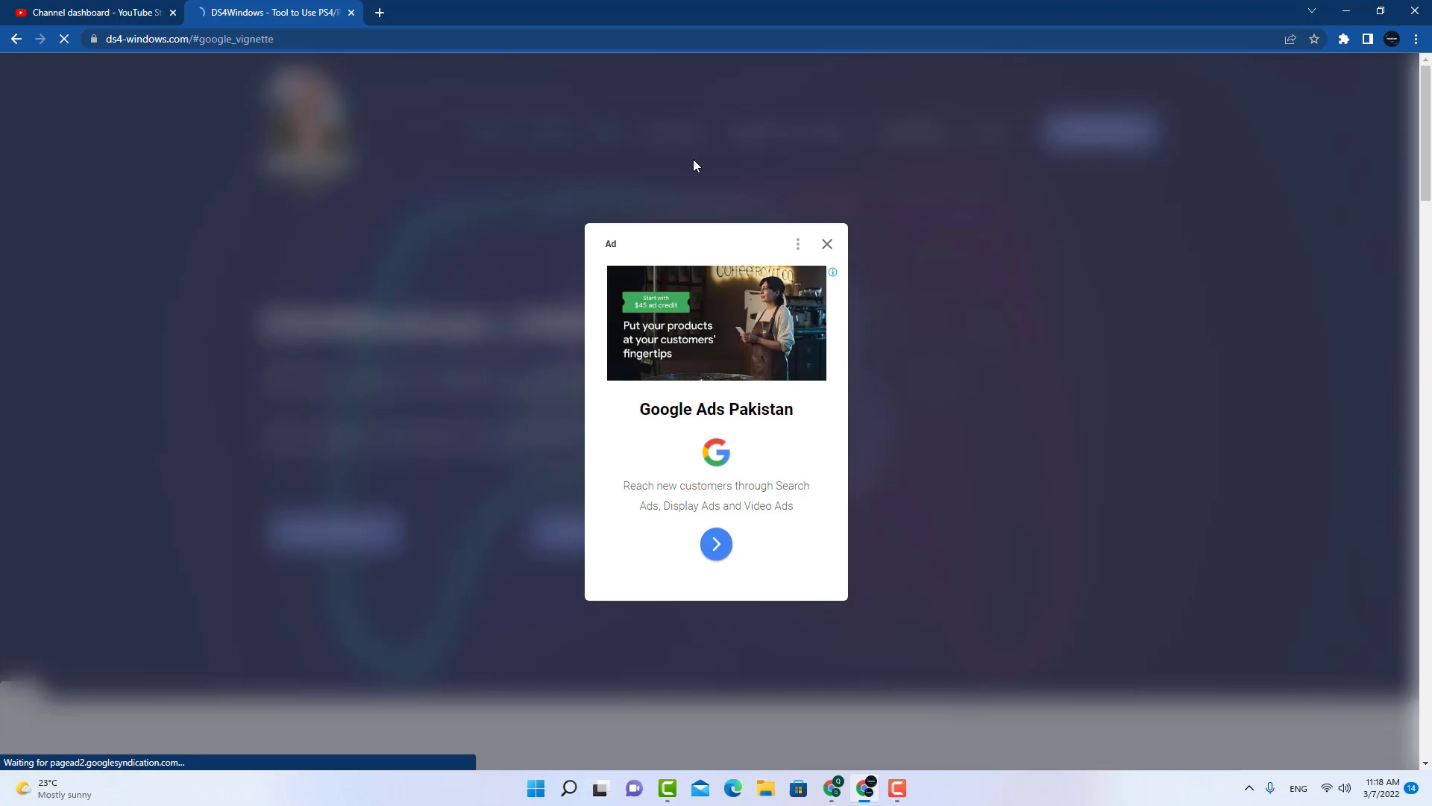
{"action": "left_click", "coordinate": [828, 244]}
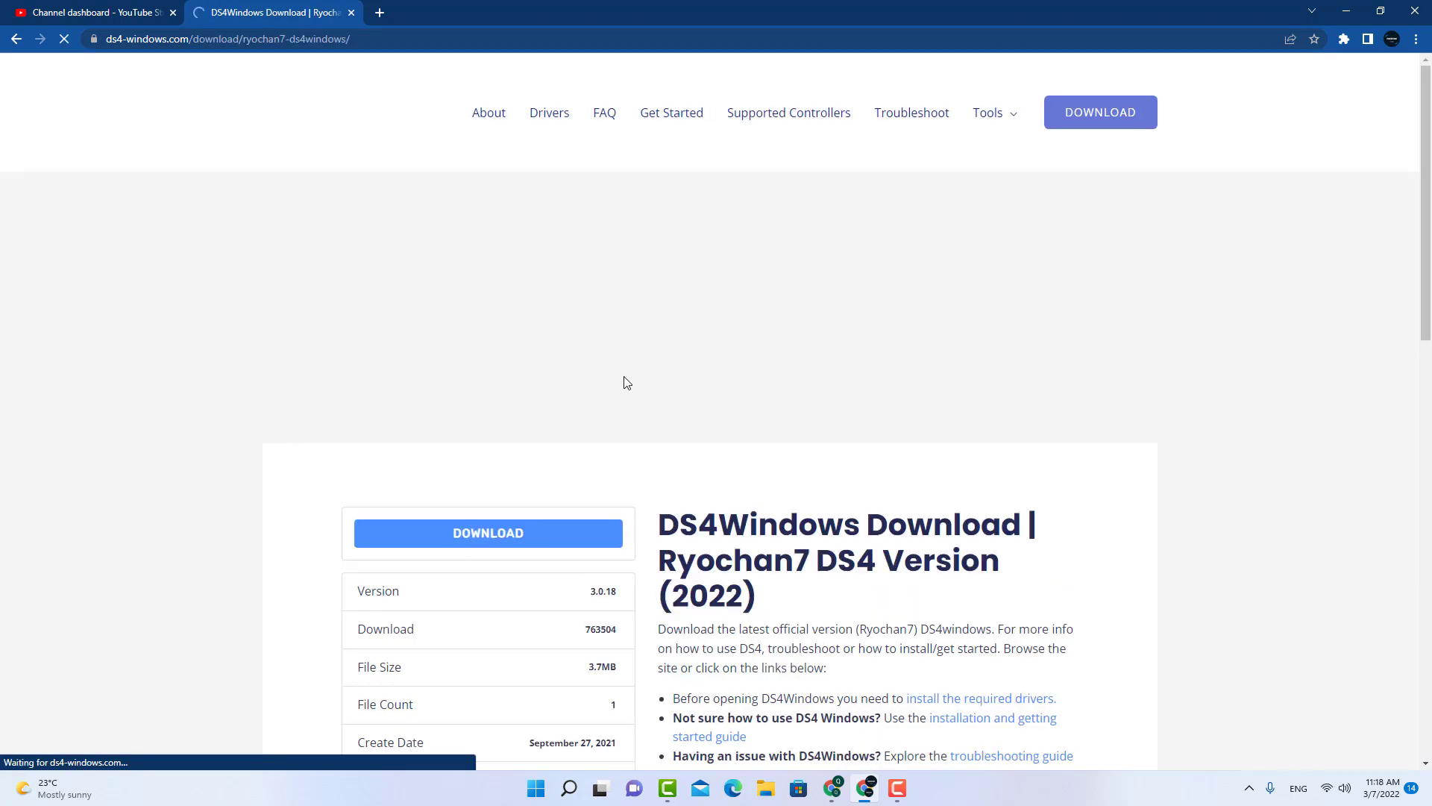
{"action": "scroll", "coordinate": [492, 589], "scroll_direction": "down", "scroll_amount": 1}
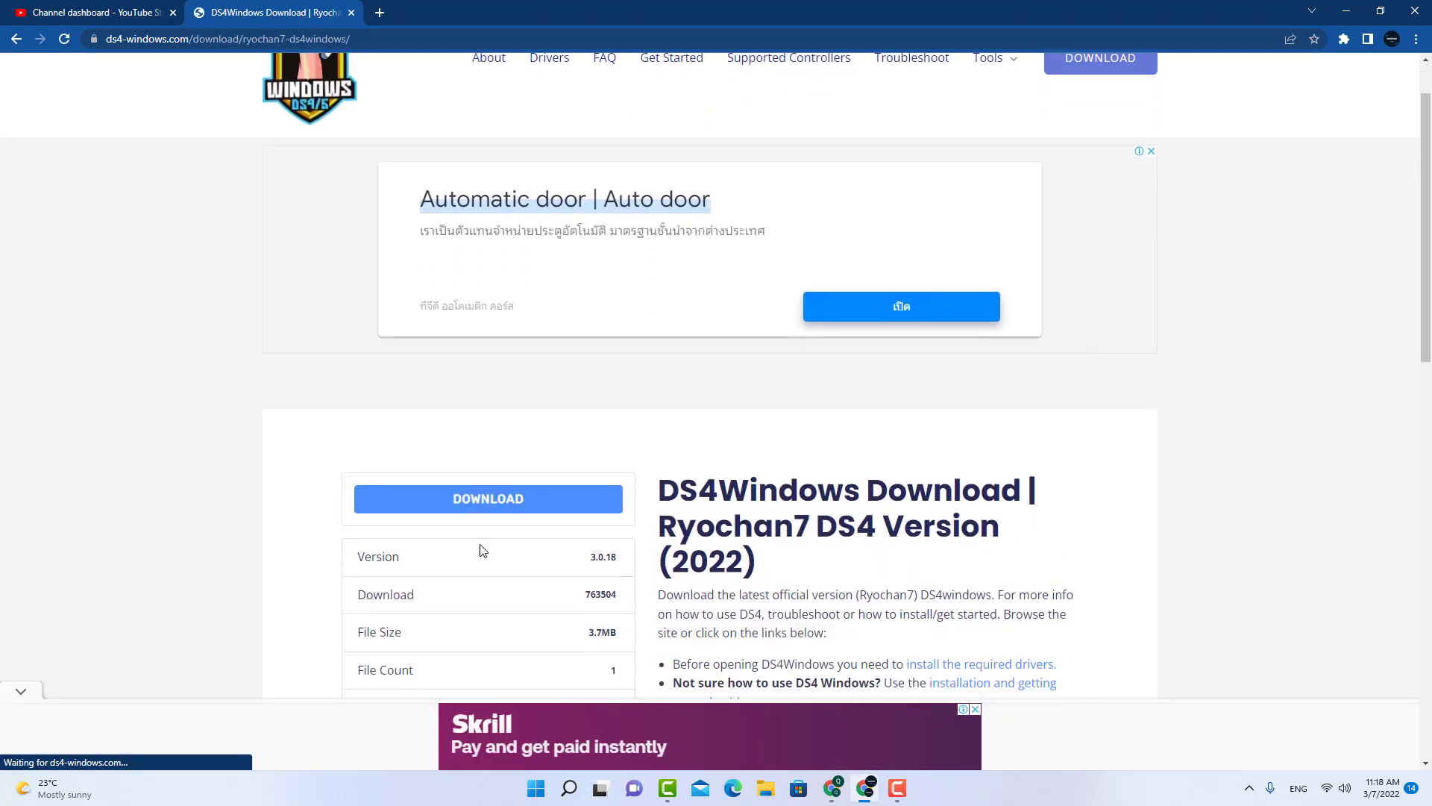
{"action": "left_click", "coordinate": [500, 503]}
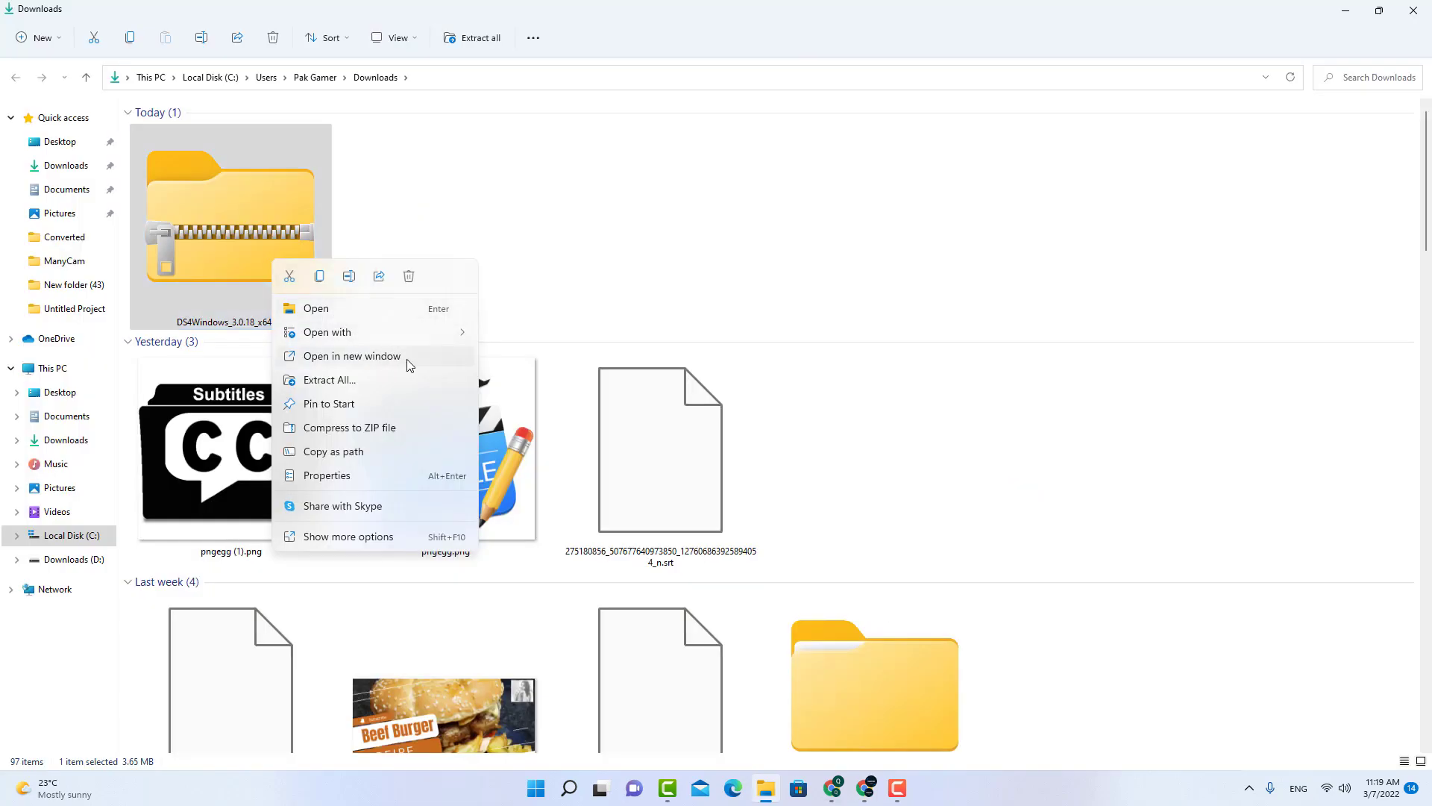
Step: Extract DS4Windows_3.0.18_x64.zip into its suggested folder and open the DS4Windows subfolder
{"action": "left_click", "coordinate": [414, 376]}
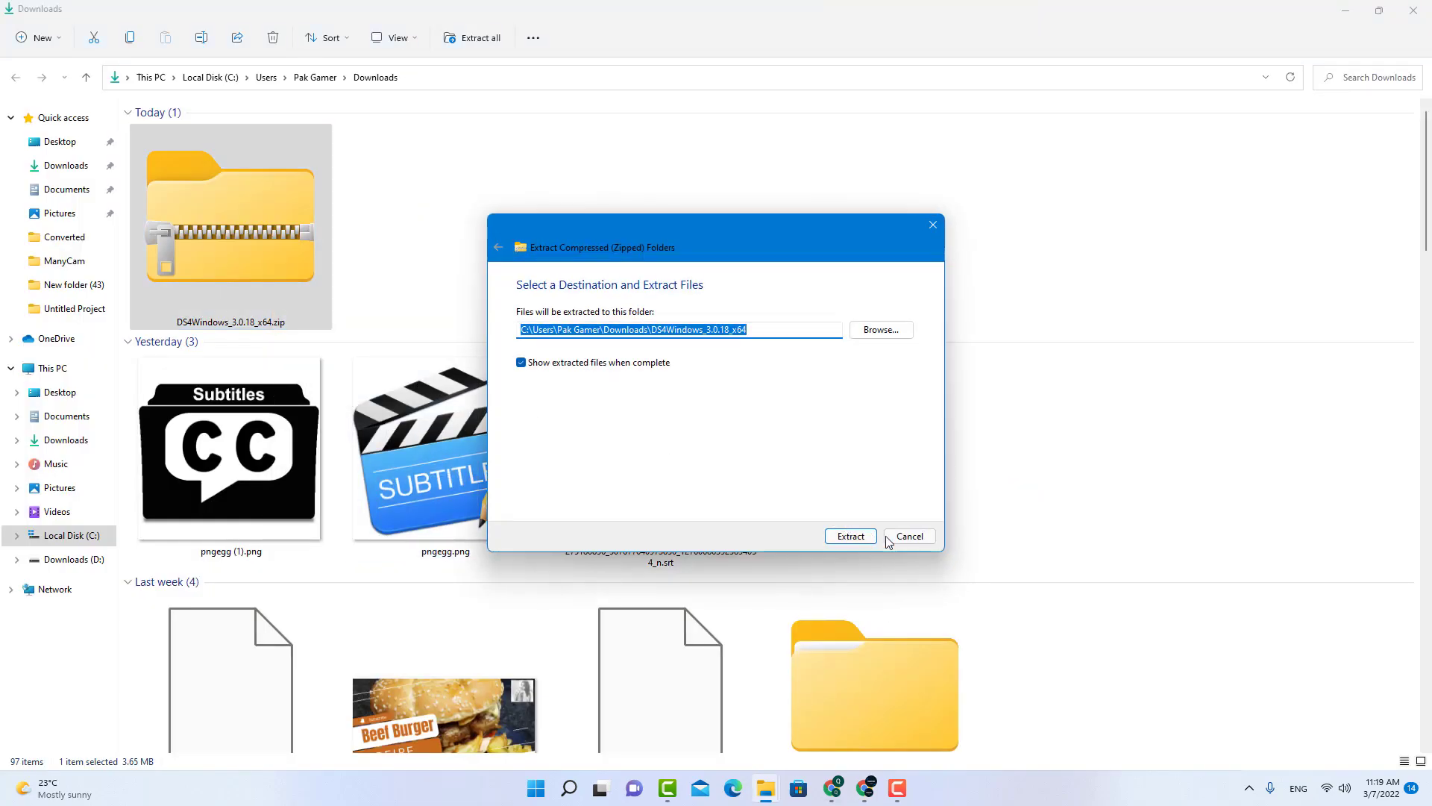
{"action": "left_click", "coordinate": [854, 537]}
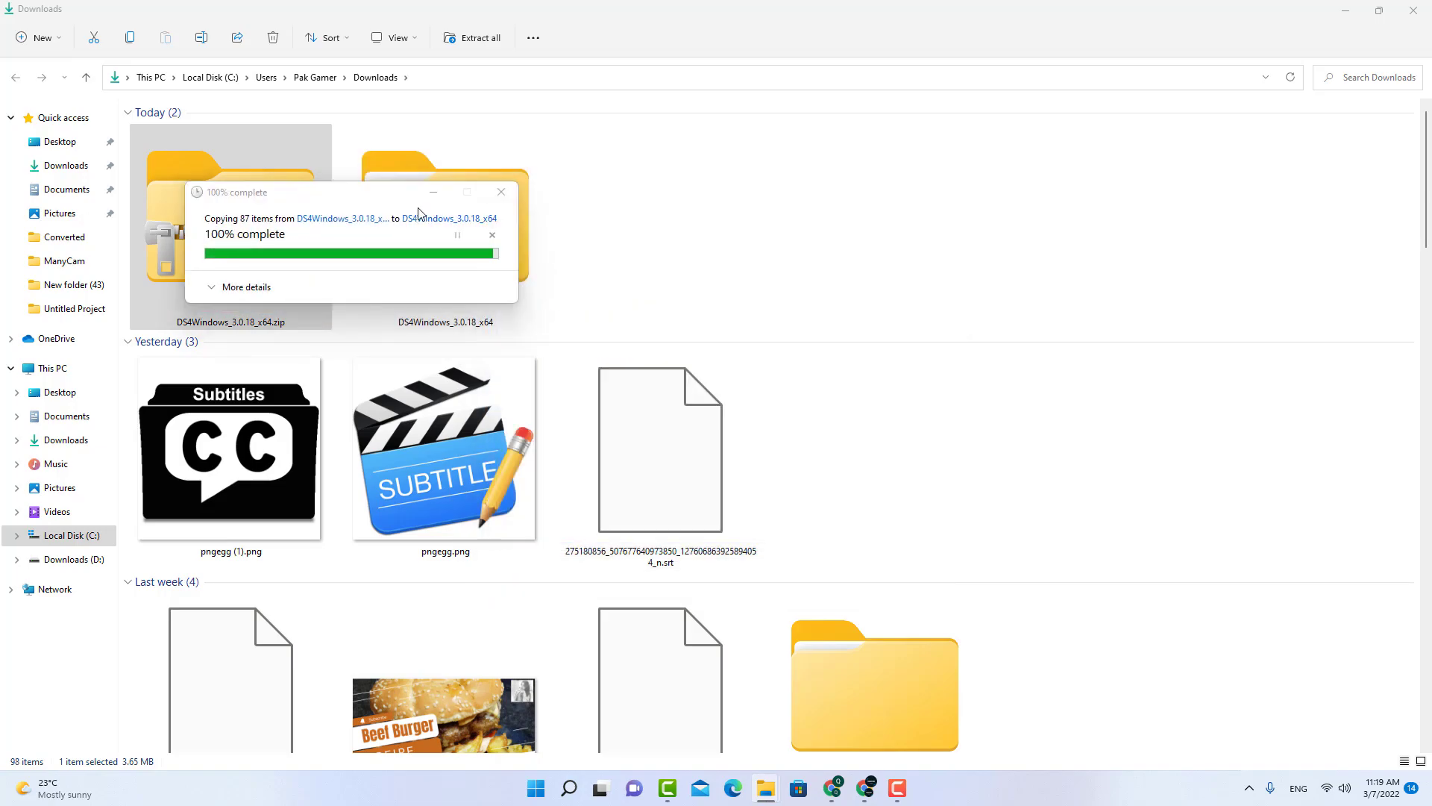
{"action": "left_click", "coordinate": [183, 139]}
{"action": "double_click", "coordinate": [183, 140]}
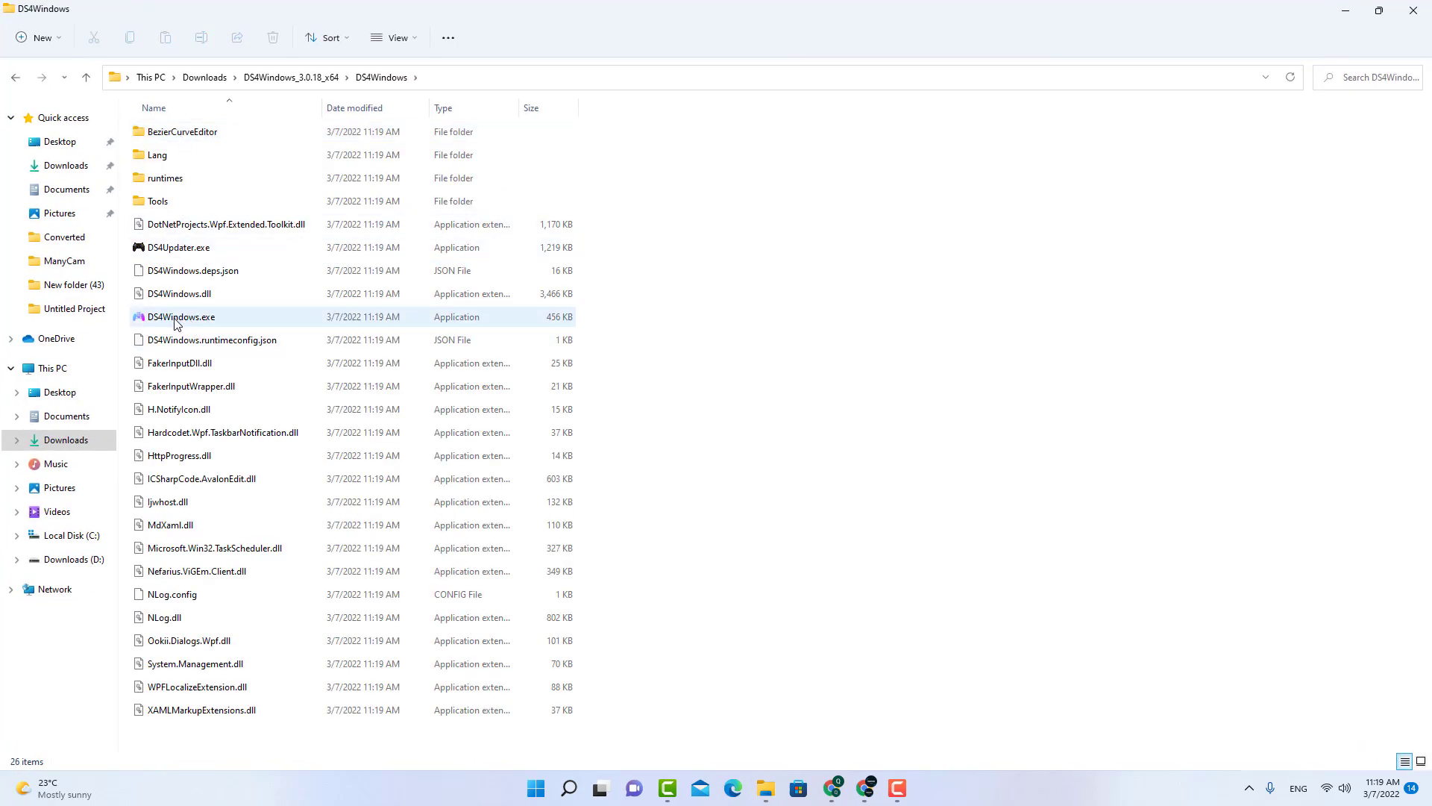
Step: Run DS4Windows.exe past the security warning and accept its offer to download the .NET runtime
{"action": "left_click", "coordinate": [199, 323]}
{"action": "double_click", "coordinate": [198, 323]}
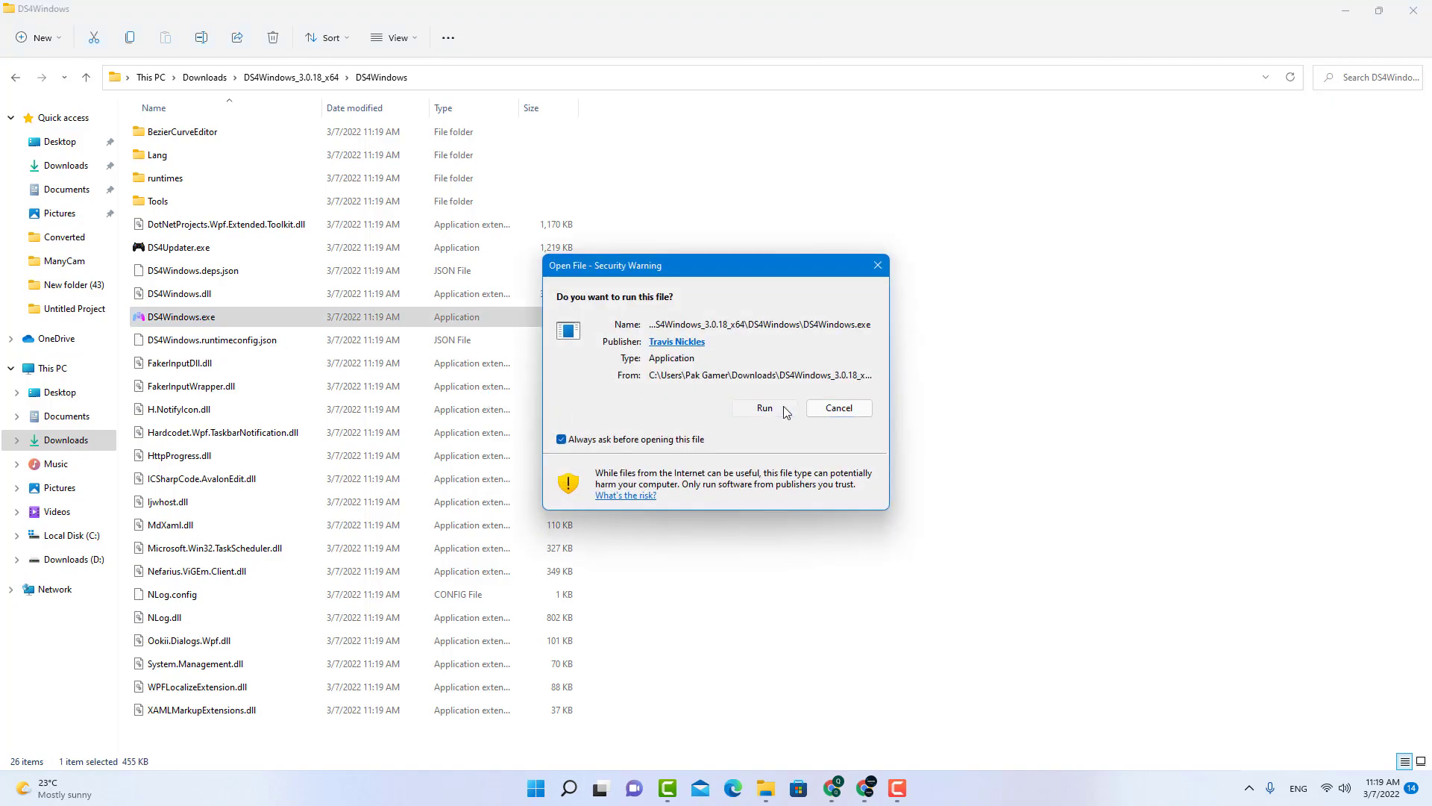
{"action": "left_click", "coordinate": [765, 408]}
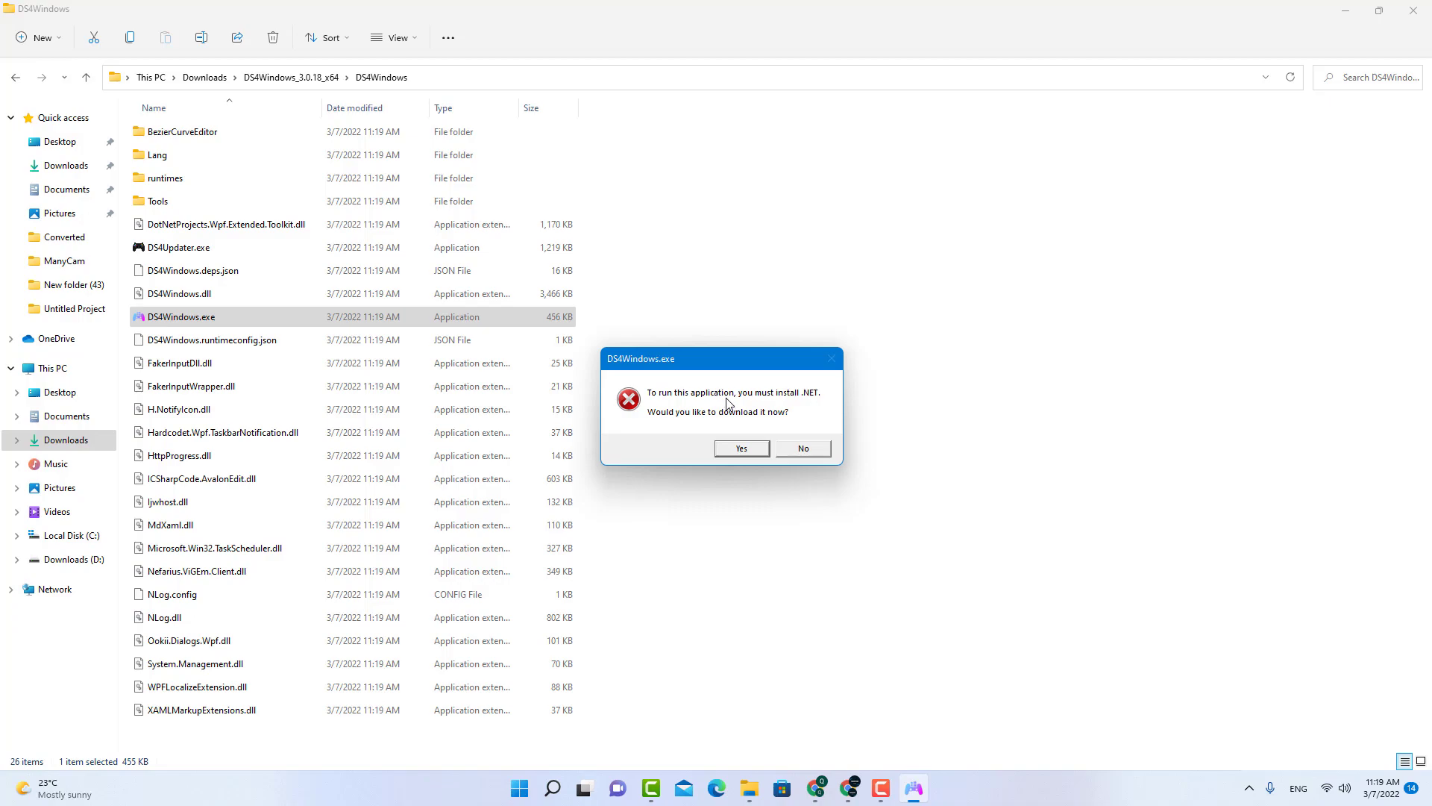
{"action": "left_click", "coordinate": [742, 448]}
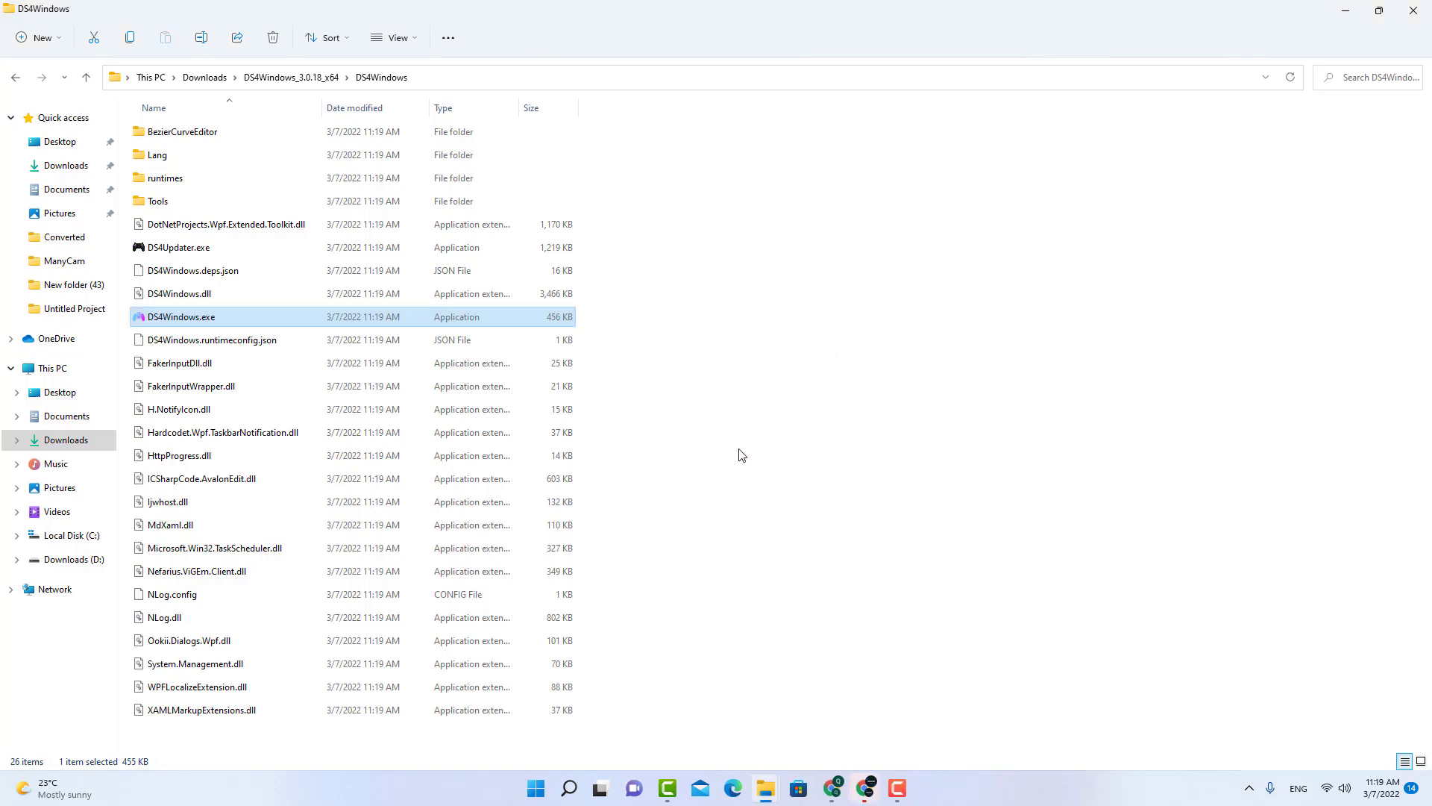
{"action": "left_click", "coordinate": [869, 794]}
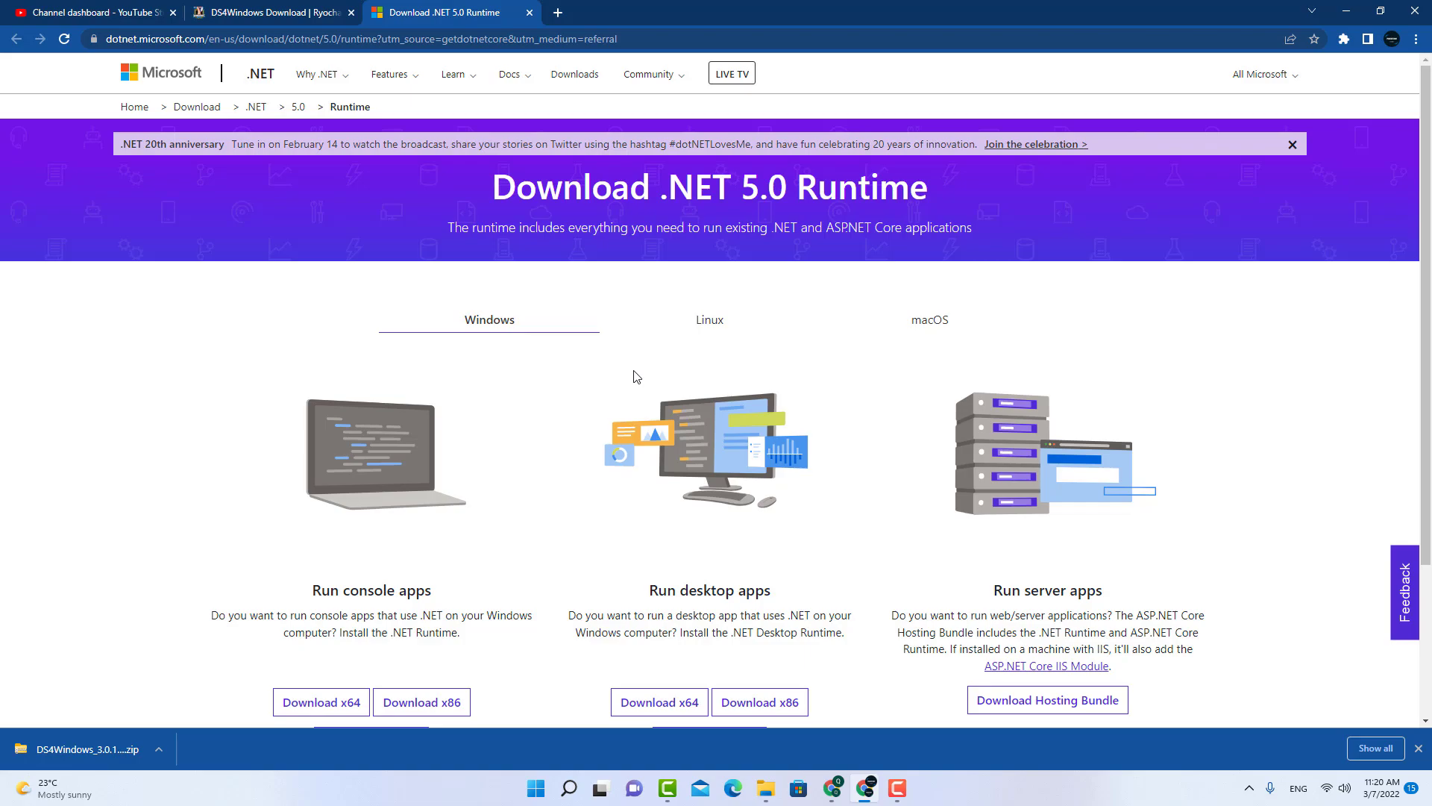
Step: Download the .NET 5.0 Desktop Runtime Windows x64 installer and run it
{"action": "scroll", "coordinate": [636, 377], "scroll_direction": "down", "scroll_amount": 1}
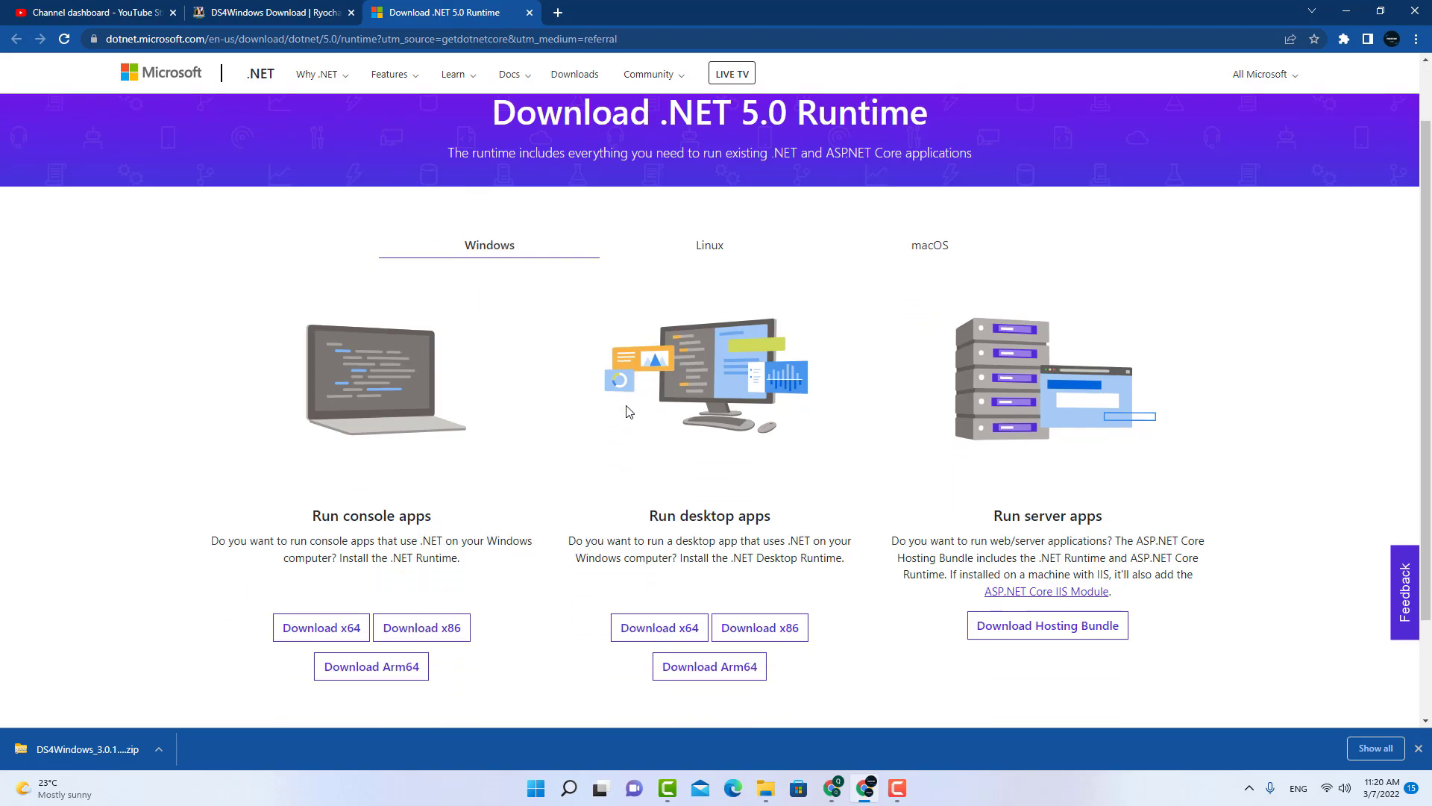
{"action": "scroll", "coordinate": [563, 553], "scroll_direction": "down", "scroll_amount": 1}
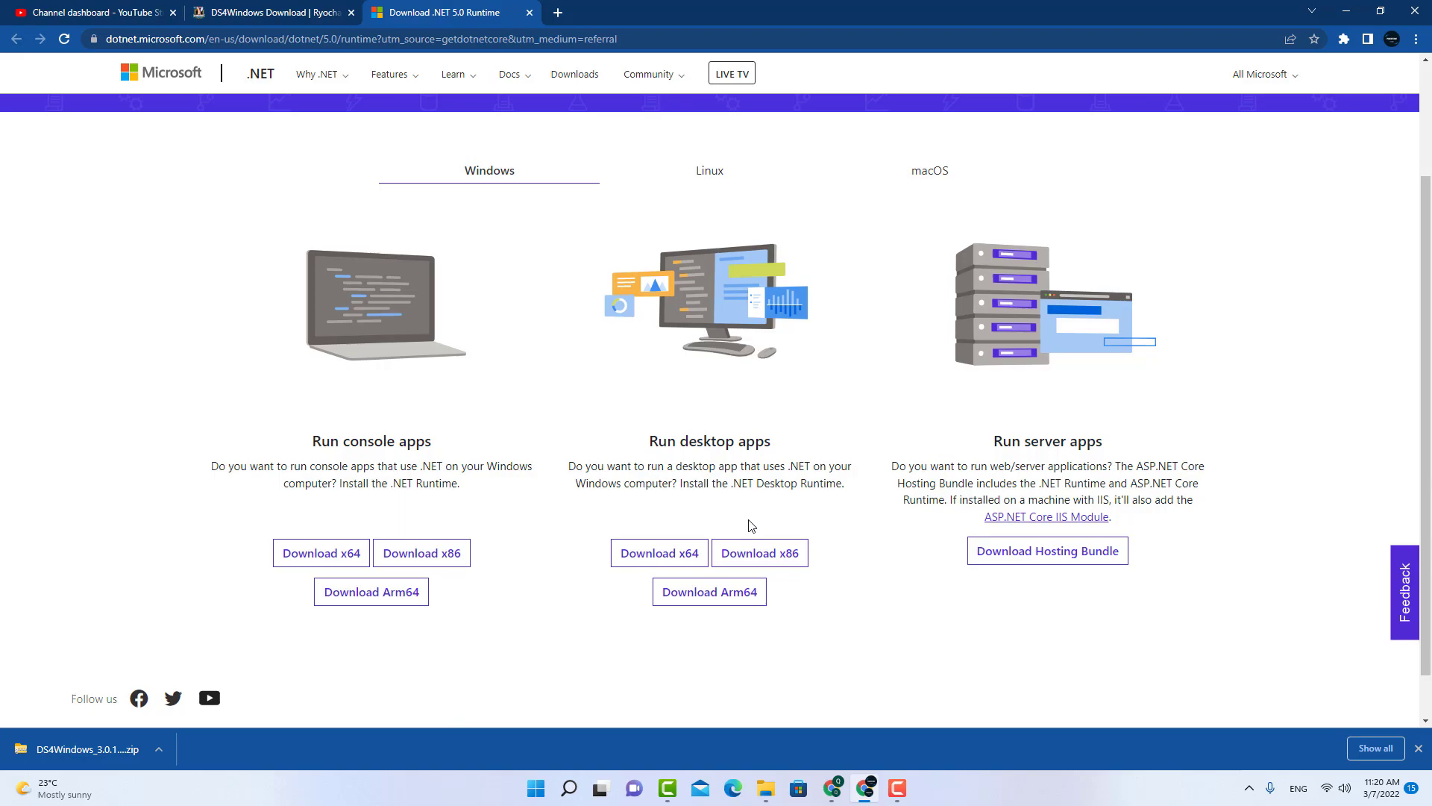
{"action": "left_click", "coordinate": [686, 555]}
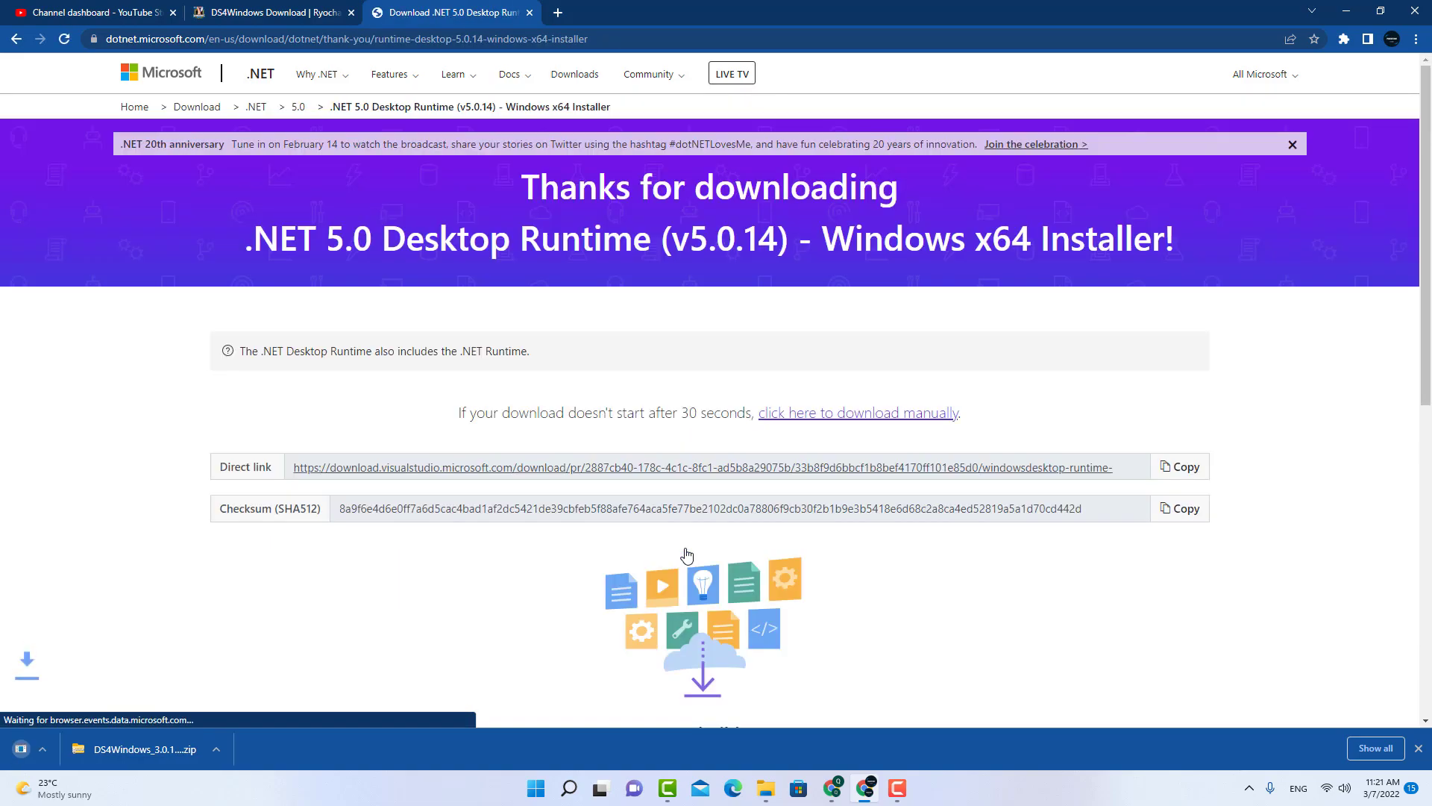
{"action": "left_click", "coordinate": [765, 408]}
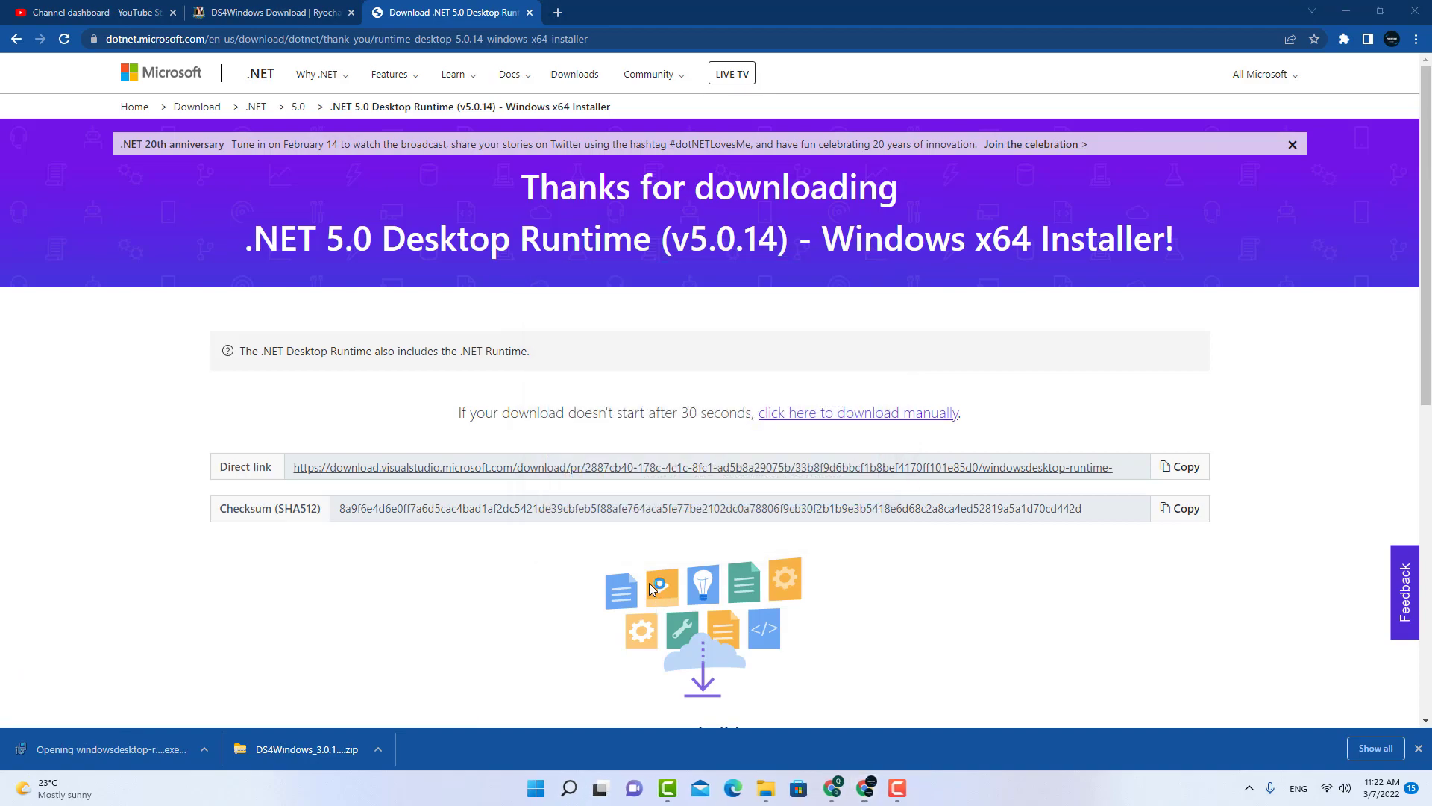
Step: Install Windows Desktop Runtime 5.0.14 (x64) with administrator approval, then close the installer
{"action": "left_click", "coordinate": [817, 537]}
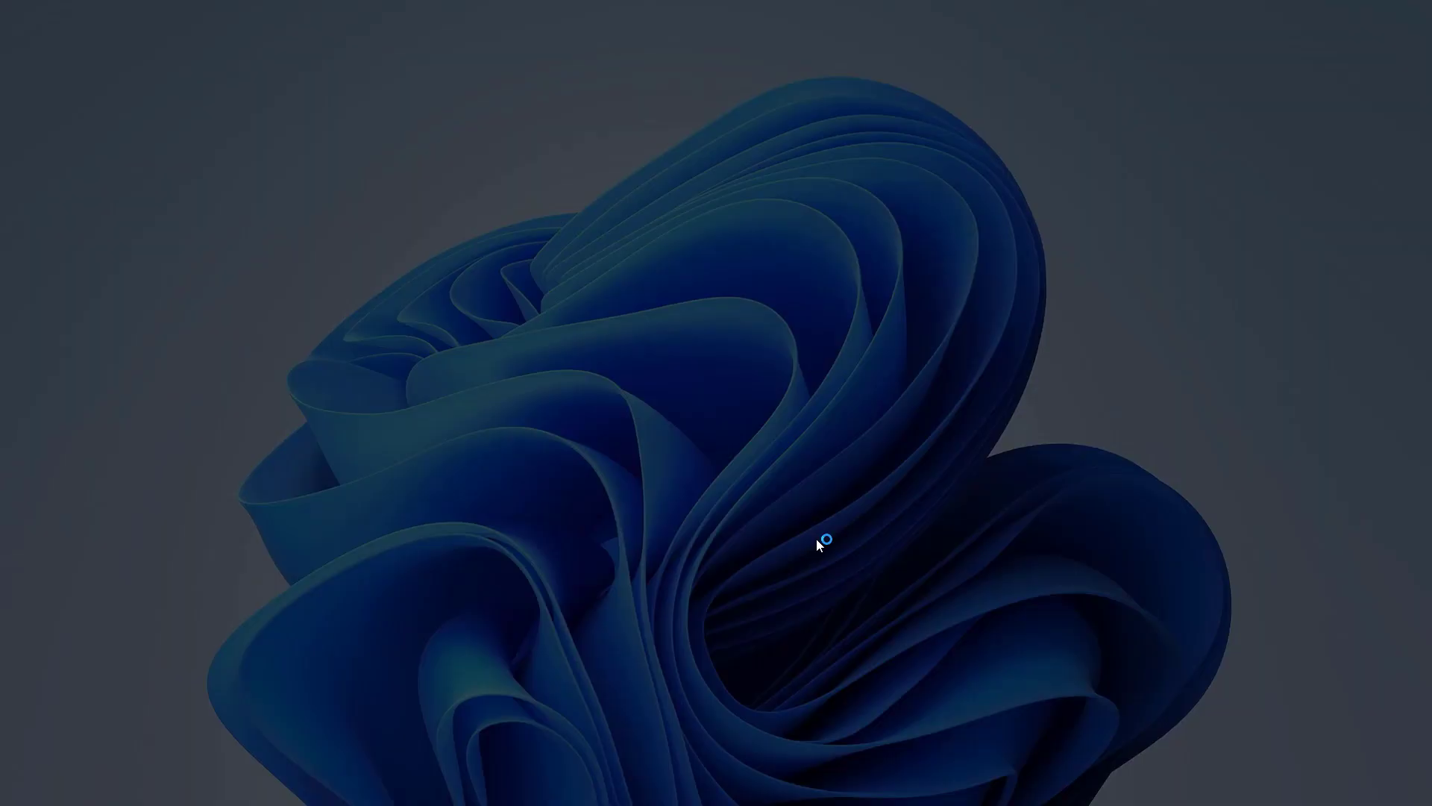
{"action": "left_click", "coordinate": [640, 527]}
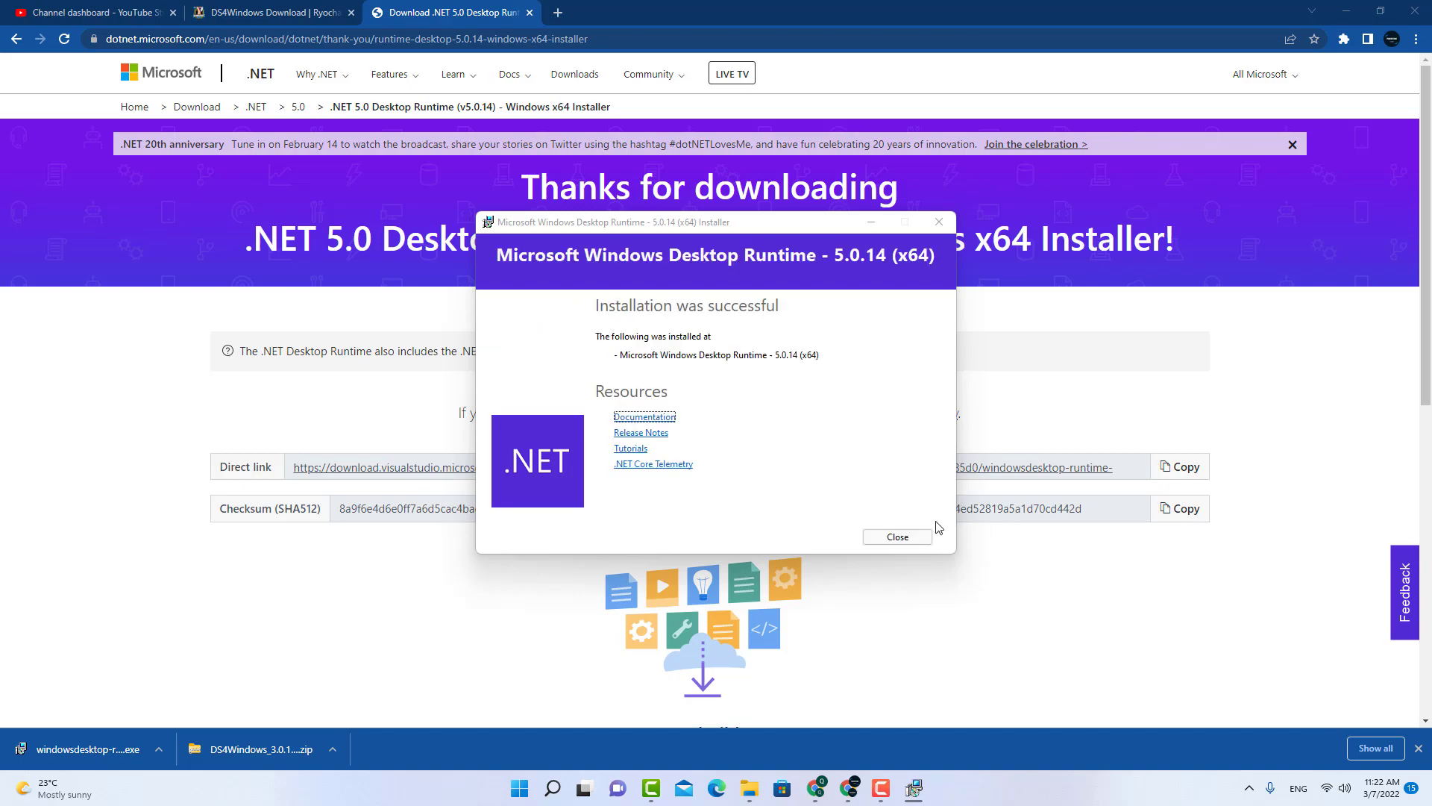
{"action": "left_click", "coordinate": [911, 539]}
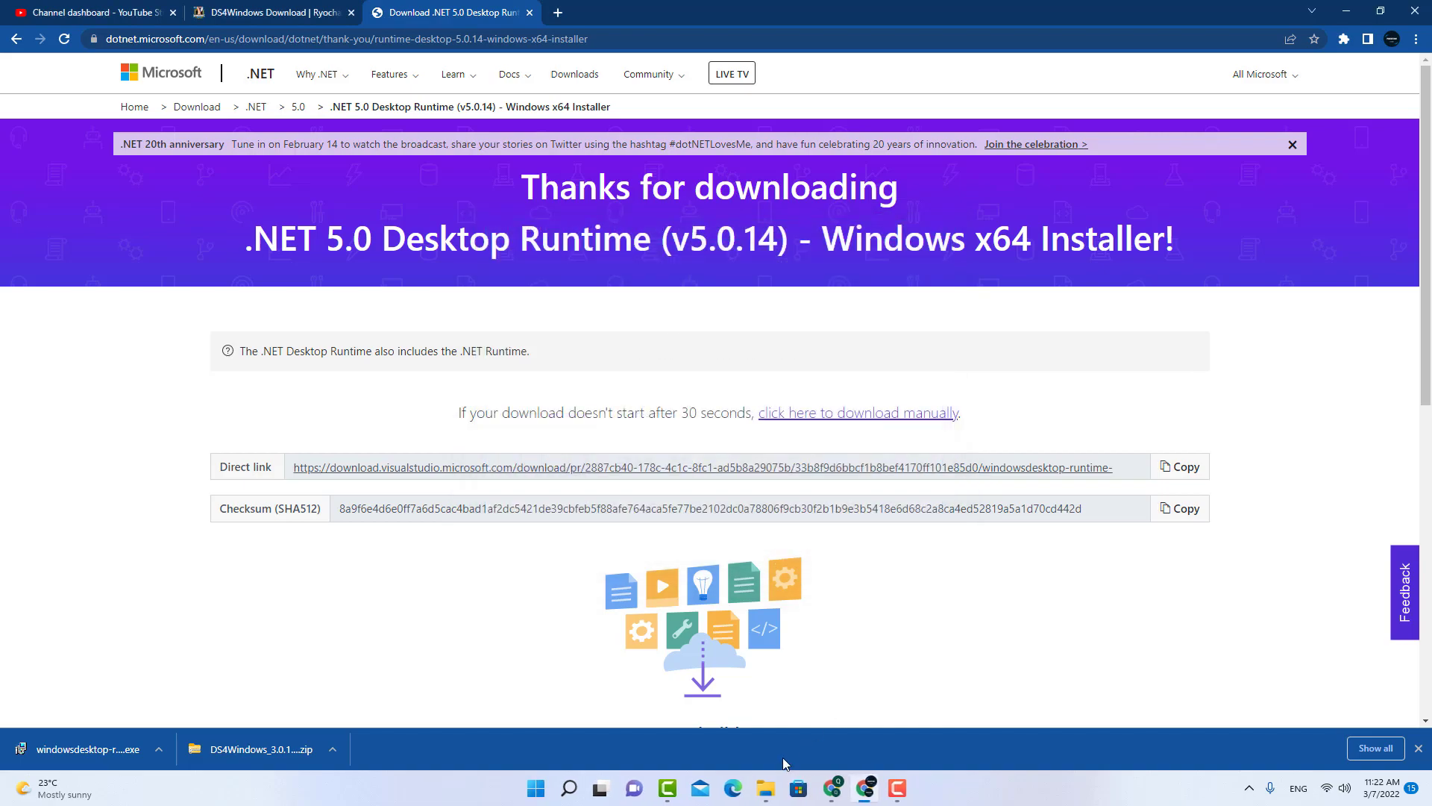
Step: Relaunch DS4Windows.exe and choose Program Folder for storing profiles and settings
{"action": "mouse_move", "coordinate": [776, 787]}
{"action": "left_click", "coordinate": [845, 709]}
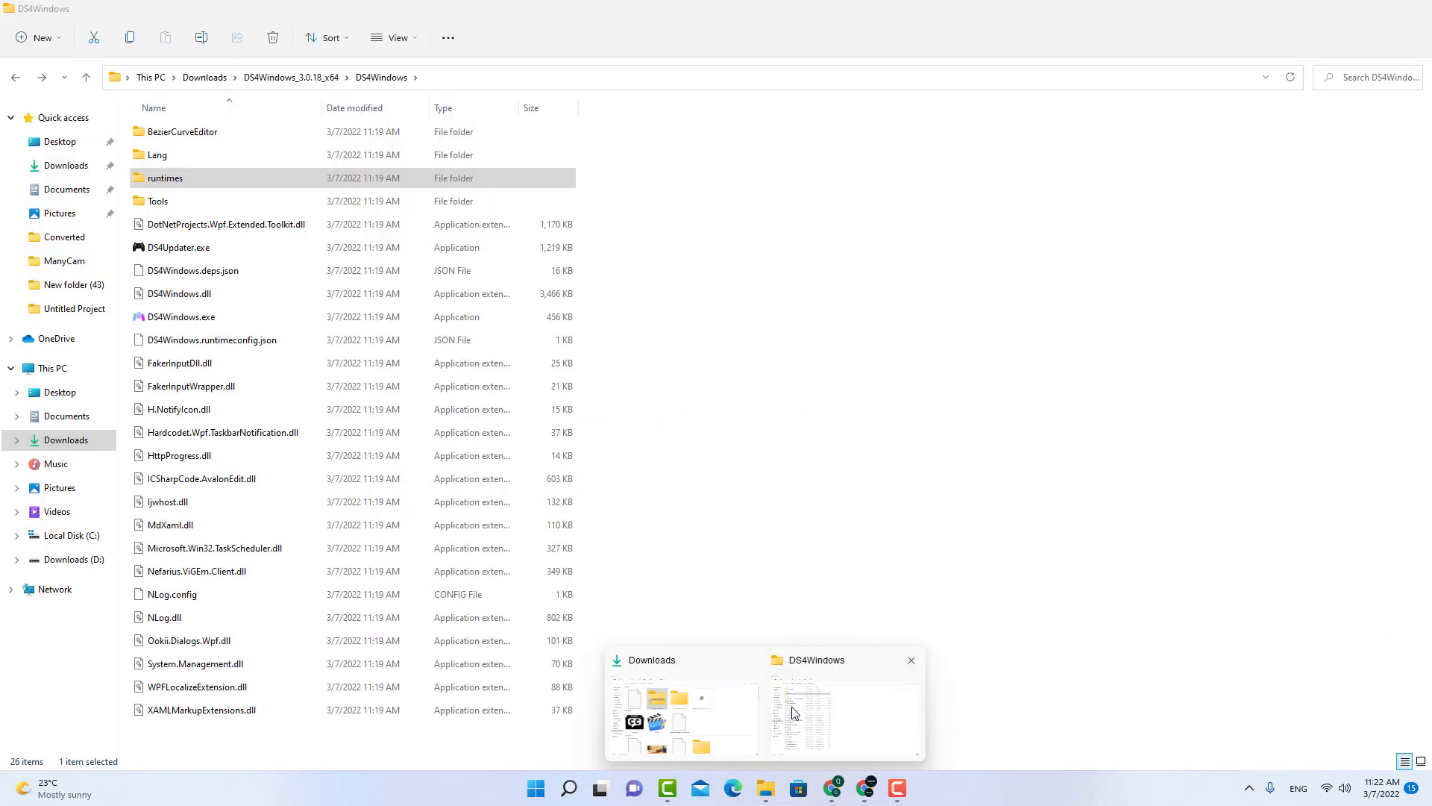
{"action": "double_click", "coordinate": [233, 316]}
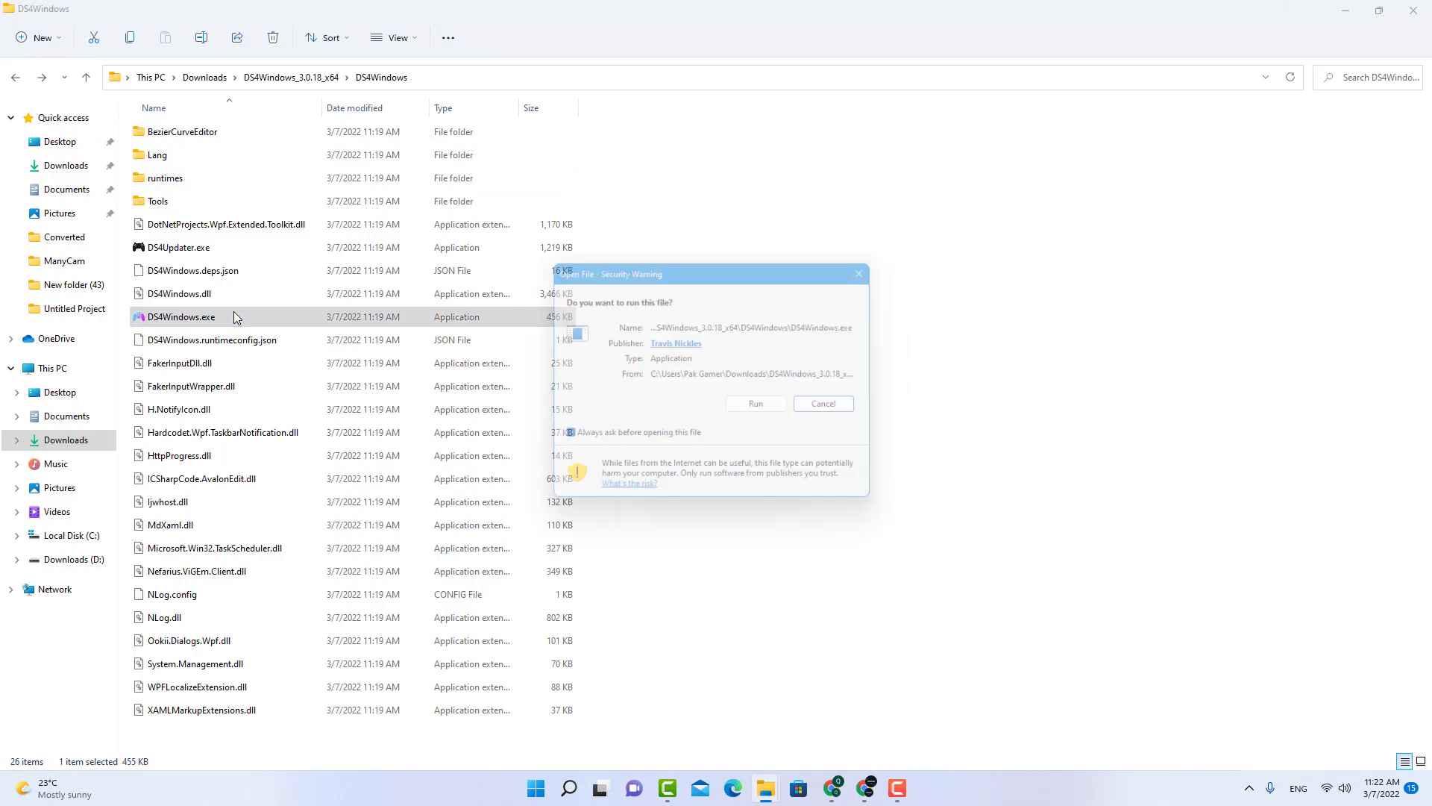
{"action": "left_click", "coordinate": [762, 408]}
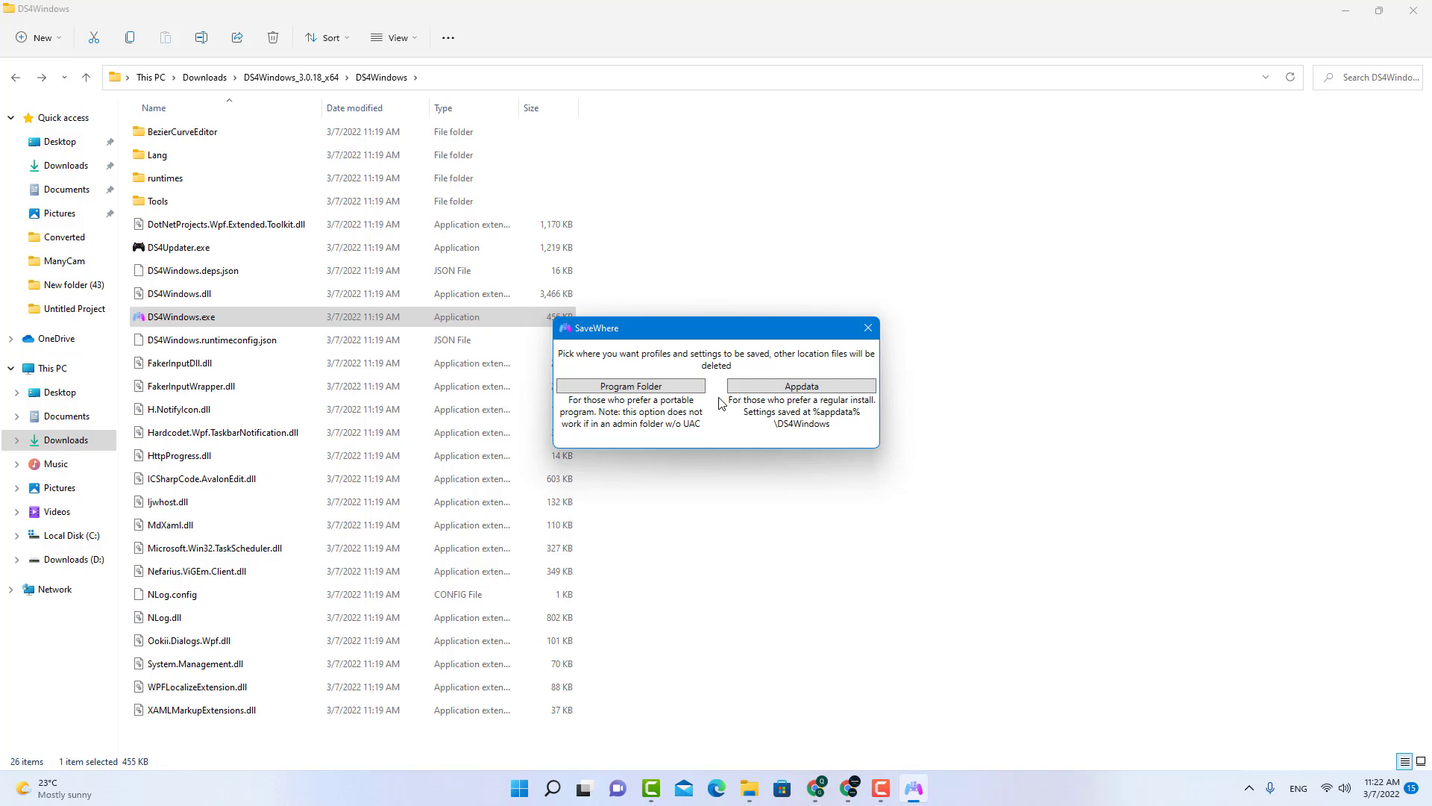
{"action": "left_click", "coordinate": [664, 387]}
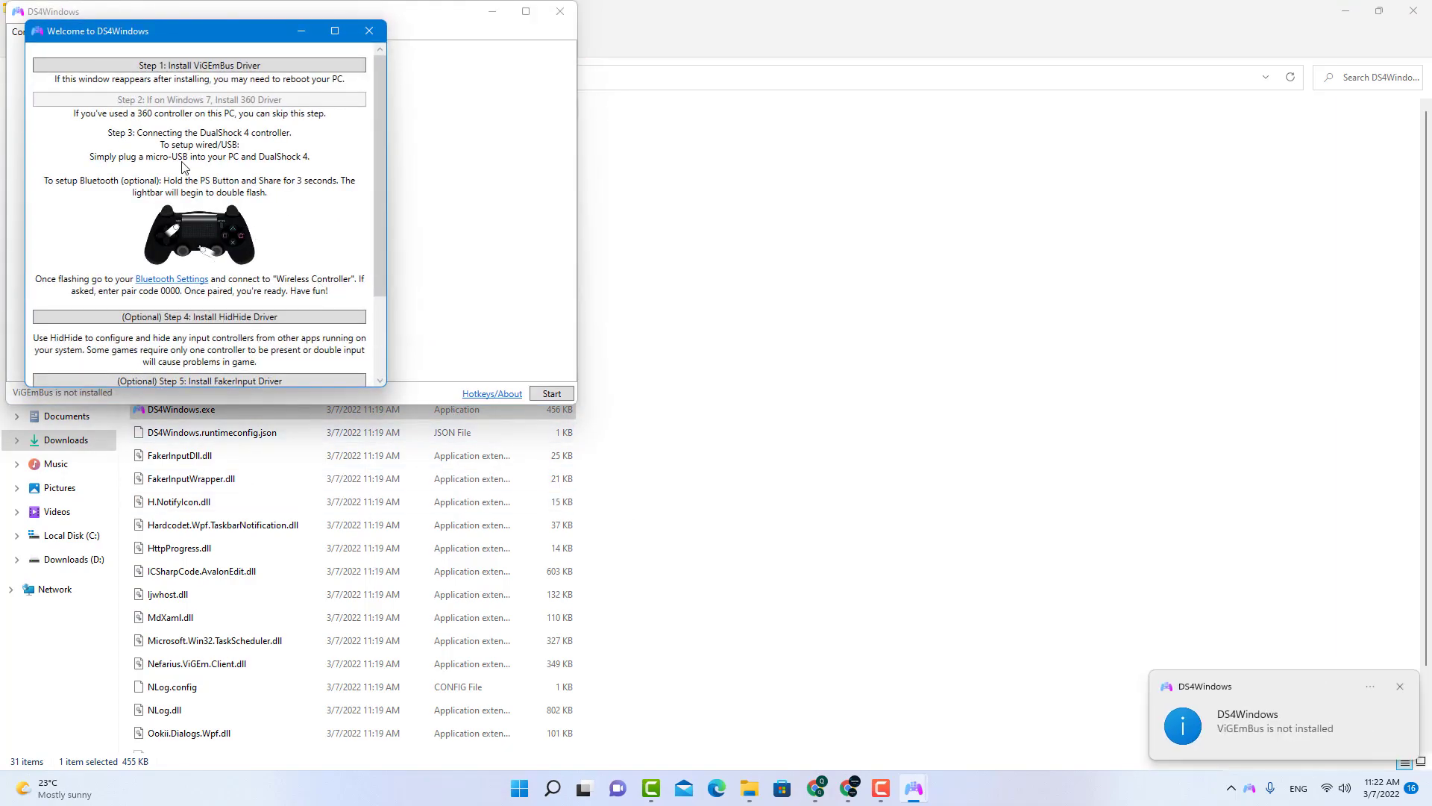
Step: Install the ViGEmBus driver, accepting its license terms
{"action": "left_click", "coordinate": [219, 67]}
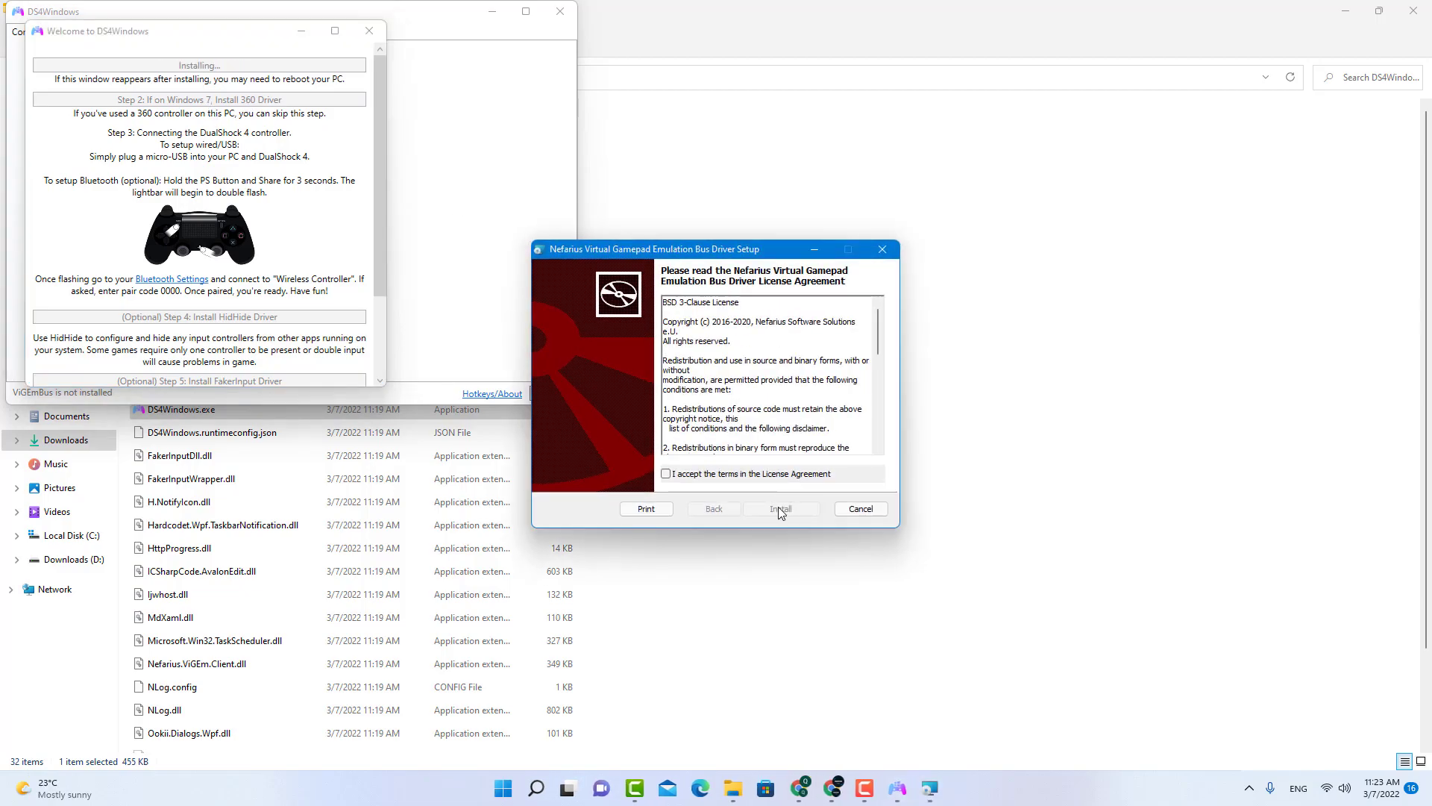
{"action": "left_click", "coordinate": [665, 474]}
{"action": "left_click", "coordinate": [780, 508]}
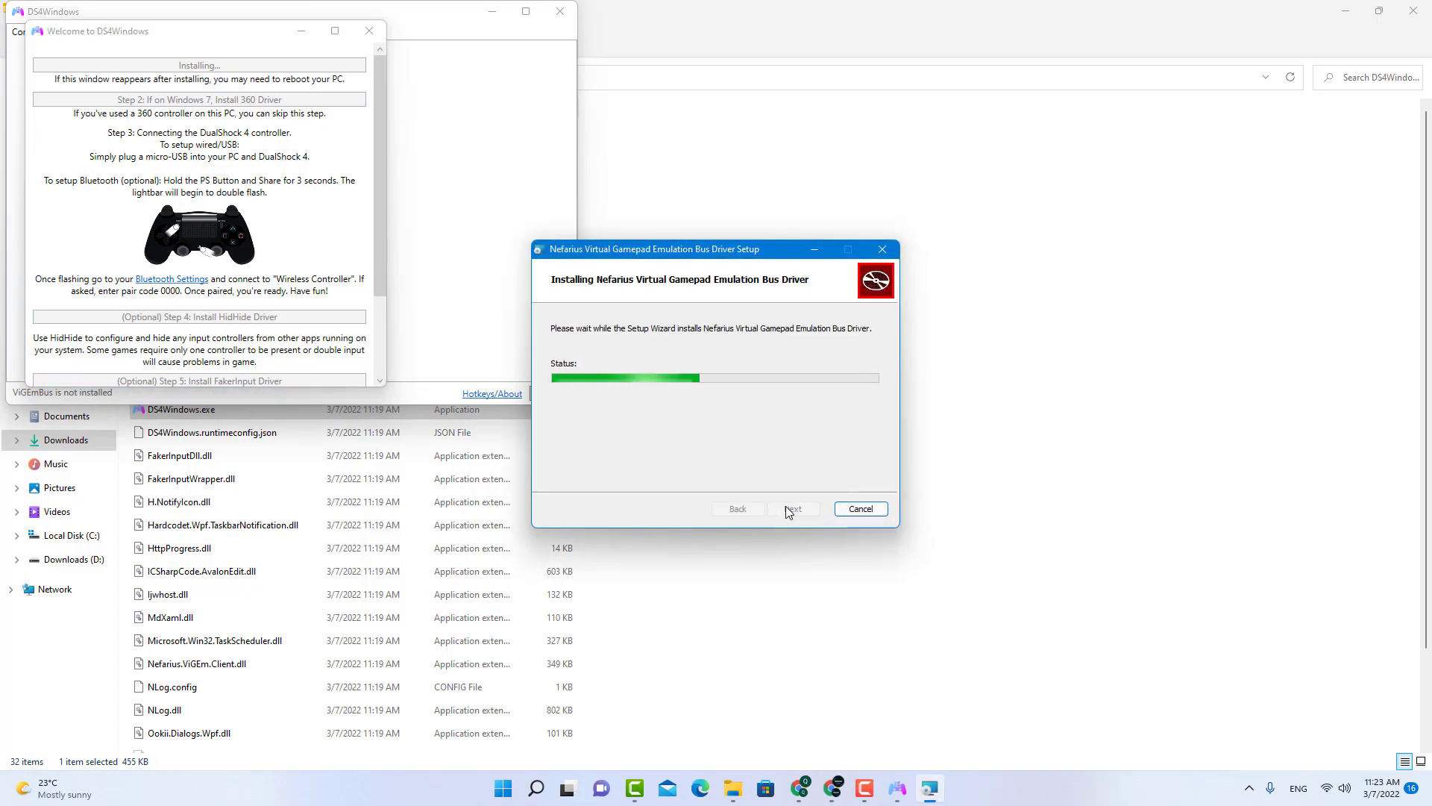
{"action": "left_click", "coordinate": [788, 504]}
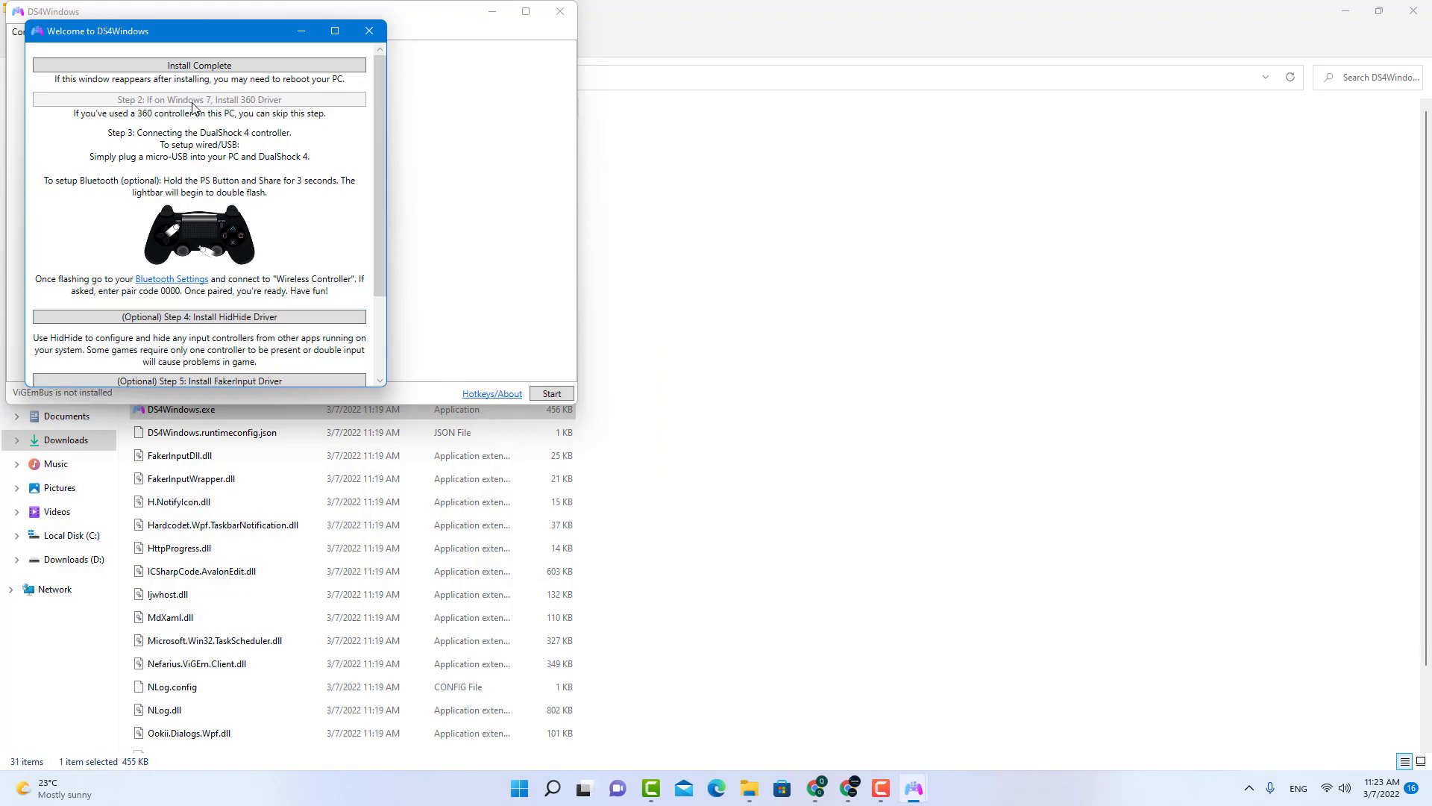
Step: Finish the Welcome guide to reach the main DS4Windows window
{"action": "scroll", "coordinate": [217, 180], "scroll_direction": "down", "scroll_amount": 2}
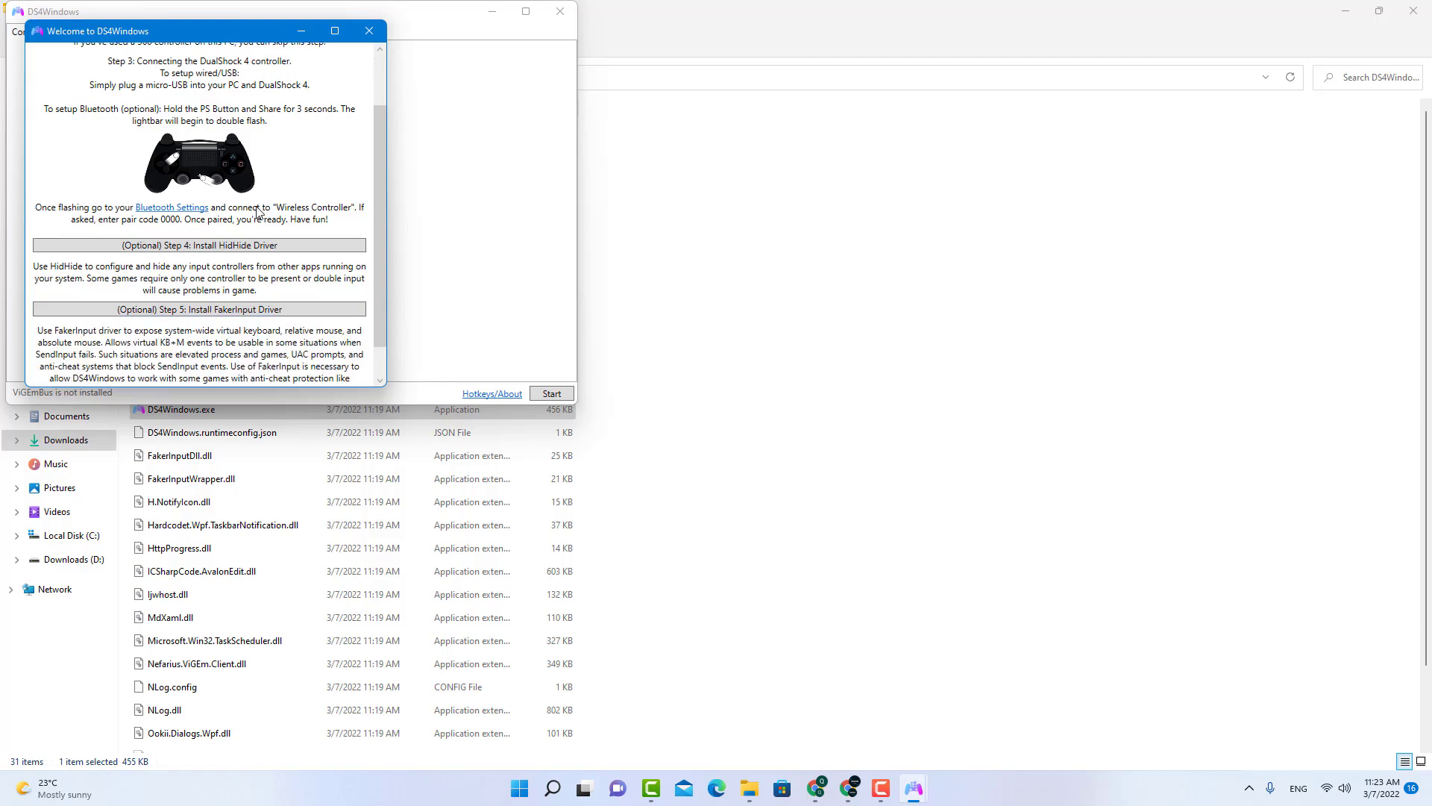
{"action": "scroll", "coordinate": [257, 212], "scroll_direction": "down", "scroll_amount": 1}
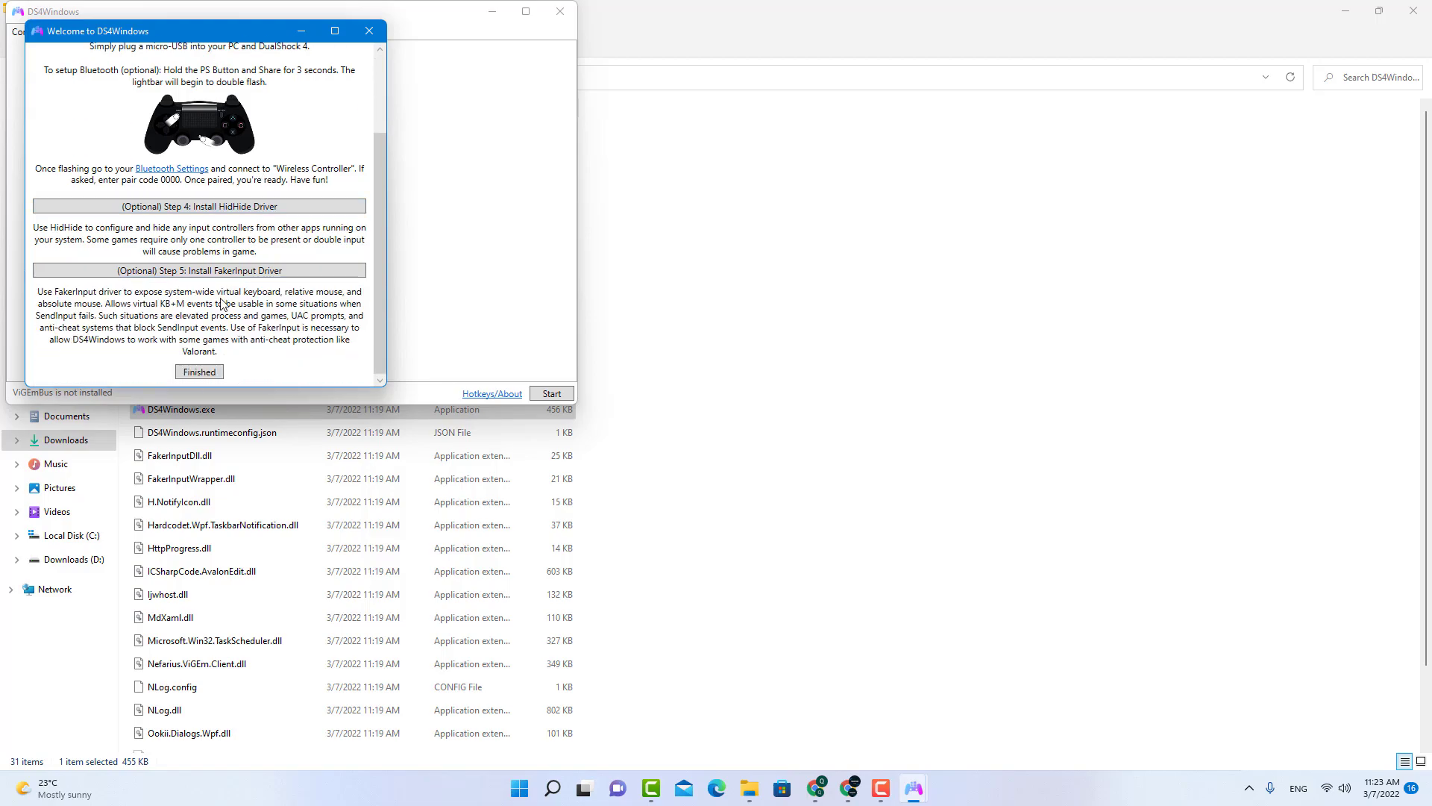
{"action": "left_click", "coordinate": [198, 372]}
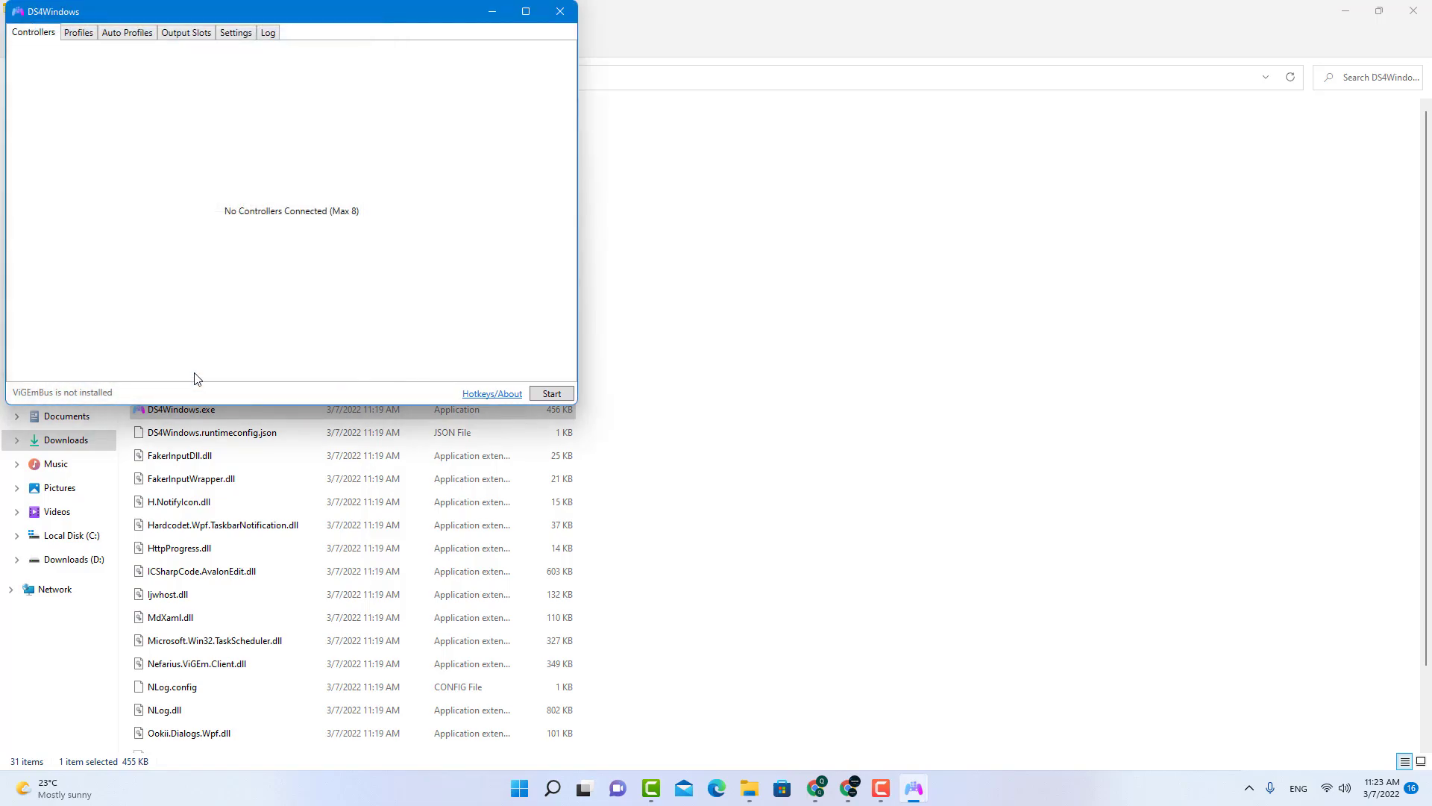
Step: Start DS4Windows so the USB-wired DS4 v.2 appears as Controller 1 with the Default profile
{"action": "left_click", "coordinate": [549, 393]}
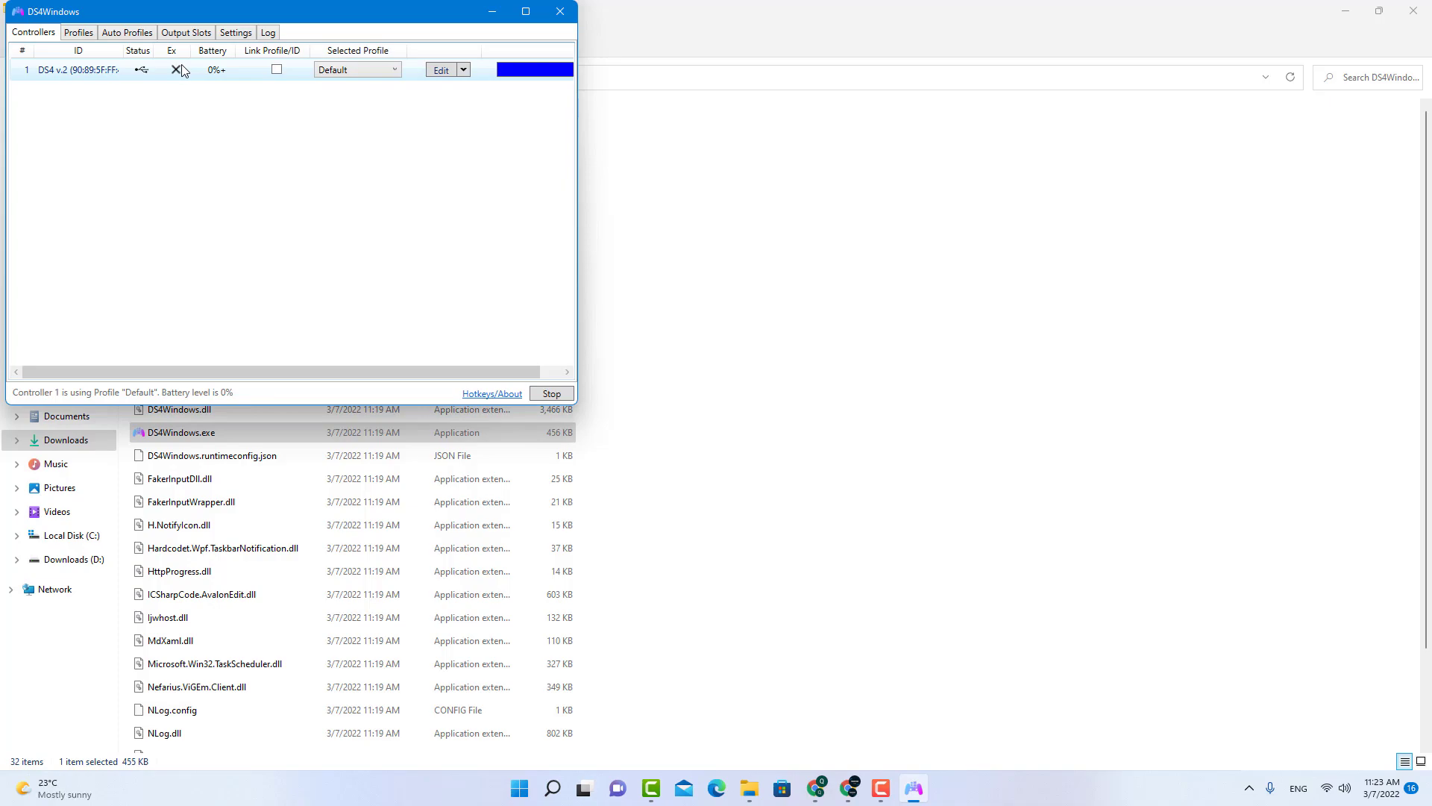
{"action": "left_click", "coordinate": [892, 797]}
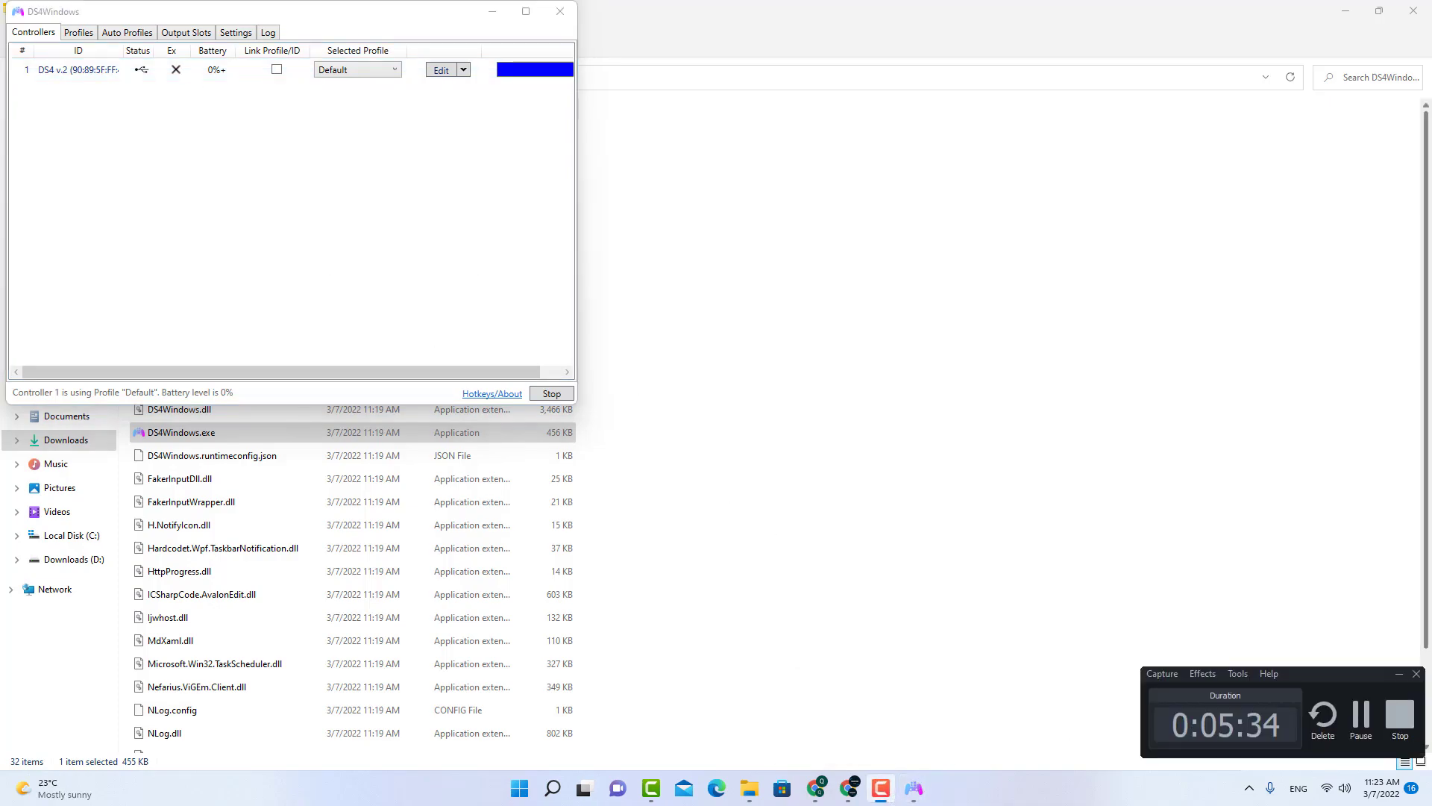